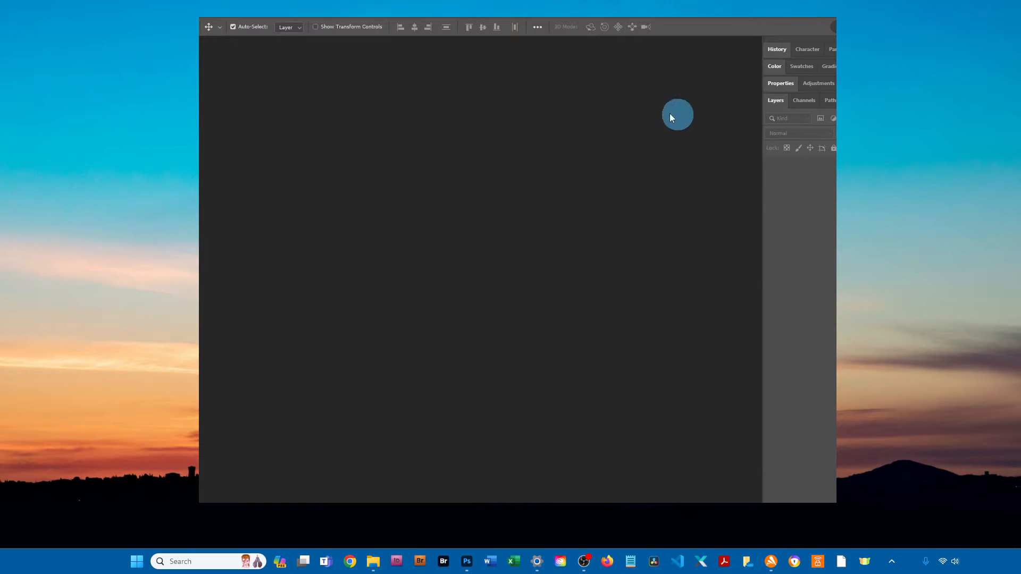
Expand the Topper group and open the contents of its Design - Topper smart object.
{"action": "left_click", "coordinate": [409, 23]}
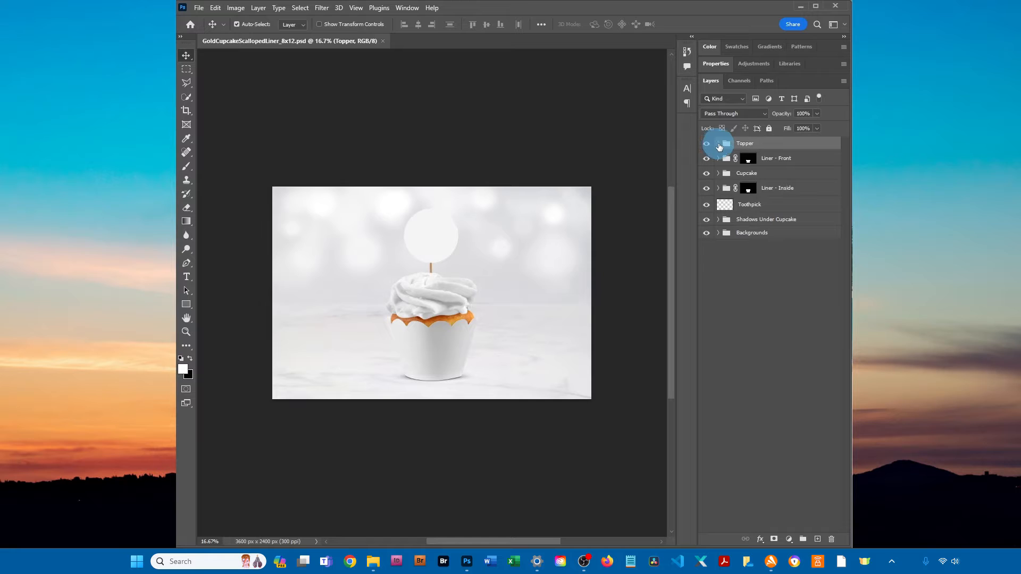
{"action": "left_click", "coordinate": [718, 145]}
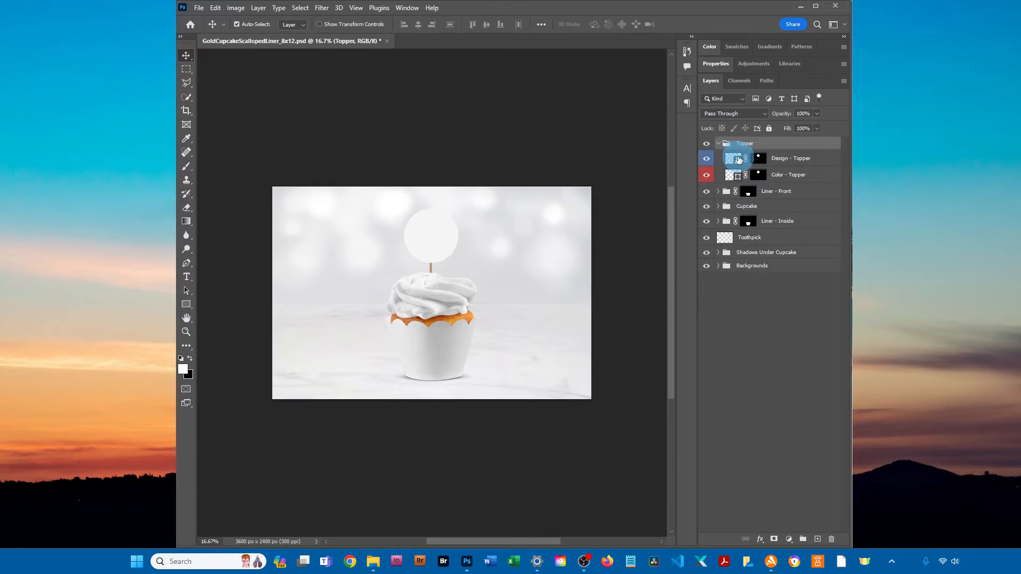
{"action": "double_click", "coordinate": [738, 161]}
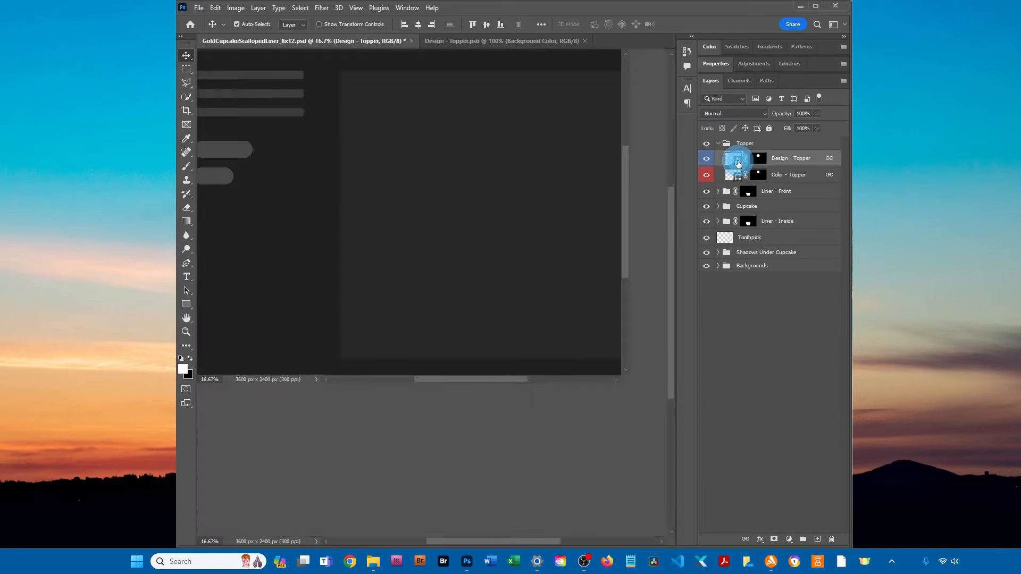
Open the WeddingTopper image from the 1_Art folder as a separate document.
{"action": "left_click", "coordinate": [200, 8]}
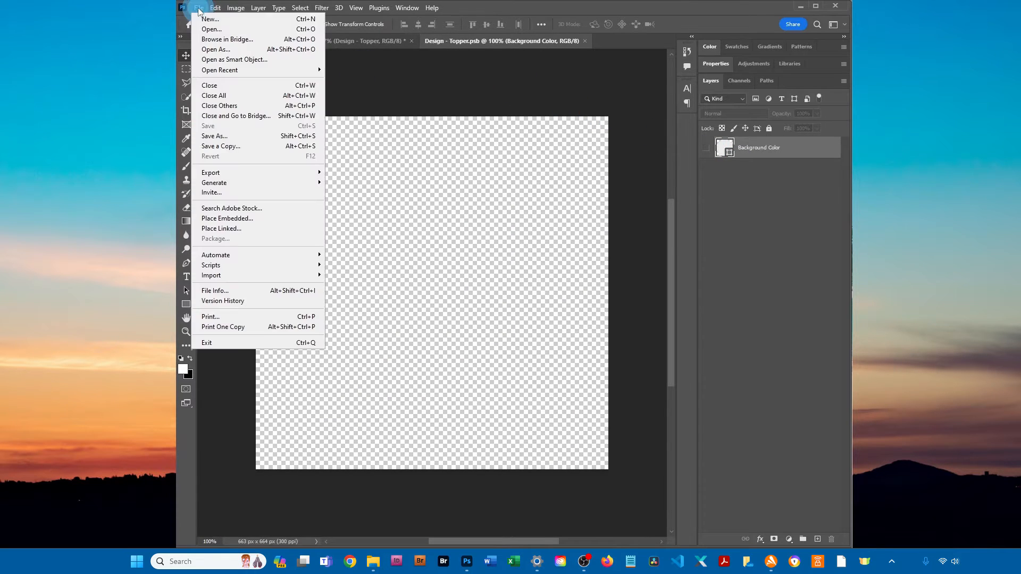
{"action": "left_click", "coordinate": [212, 26]}
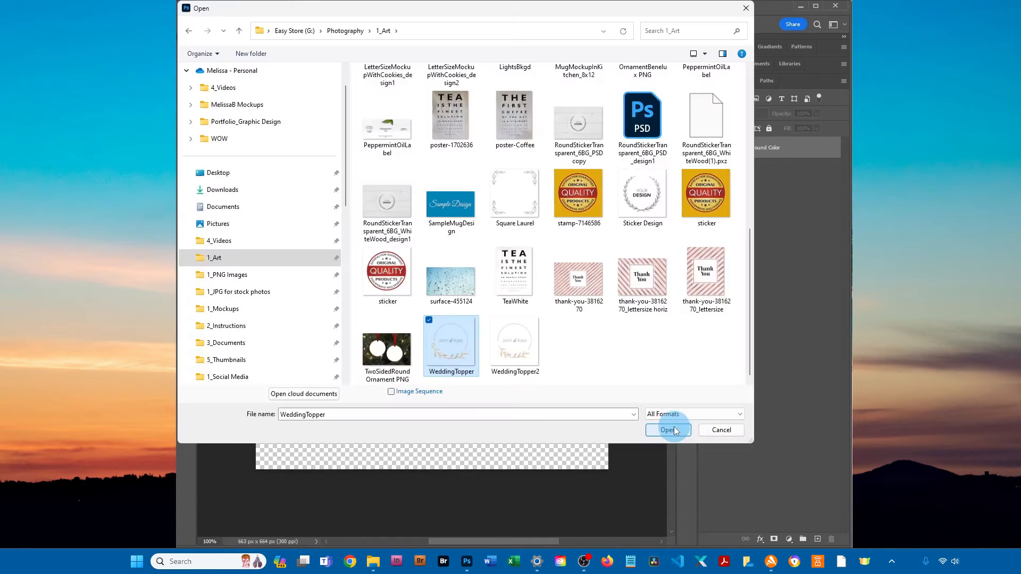
{"action": "left_click", "coordinate": [678, 437]}
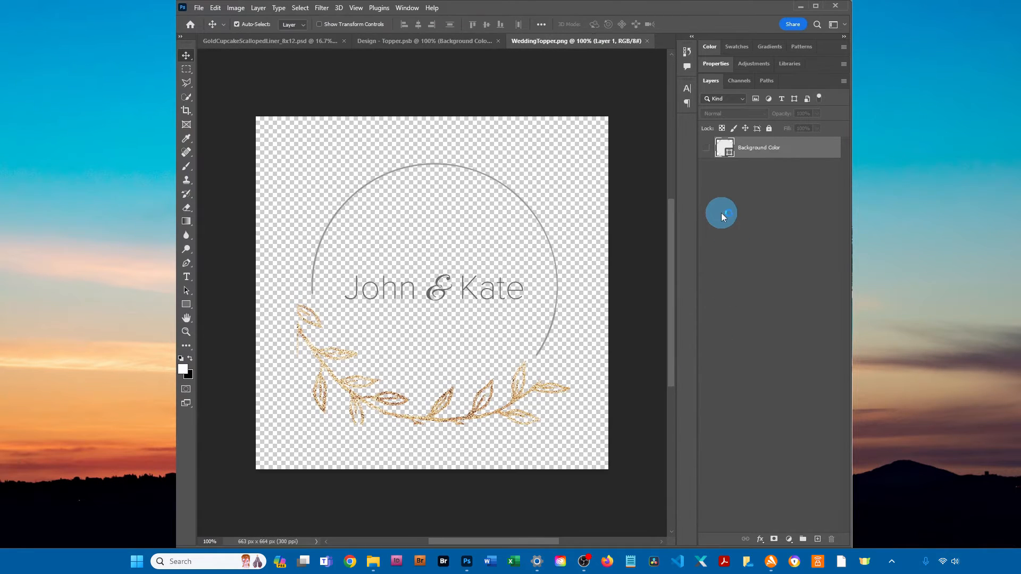
Copy the entire WeddingTopper artwork and paste it into the Design - Topper document.
{"action": "left_click", "coordinate": [300, 8]}
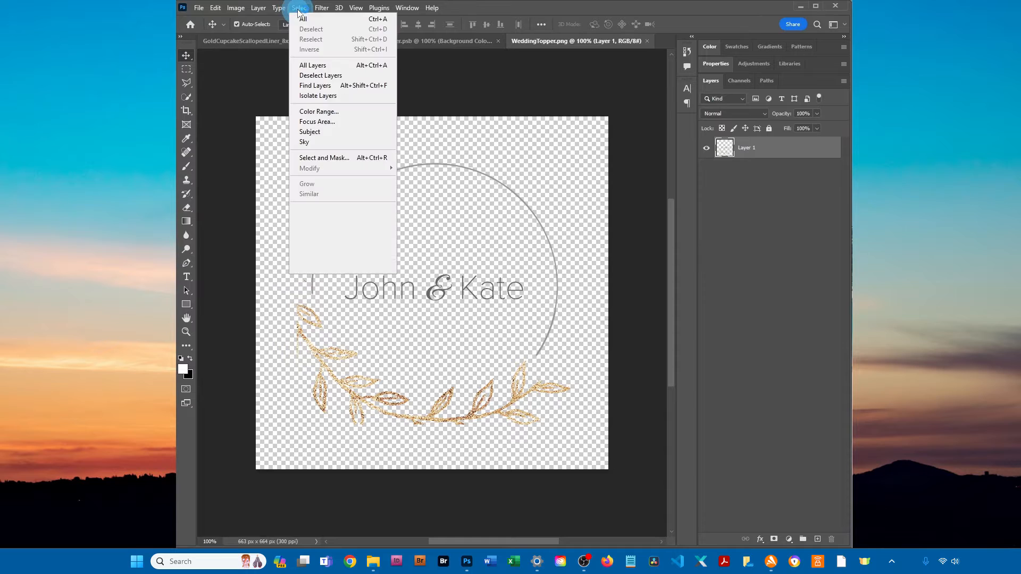
{"action": "left_click", "coordinate": [306, 21]}
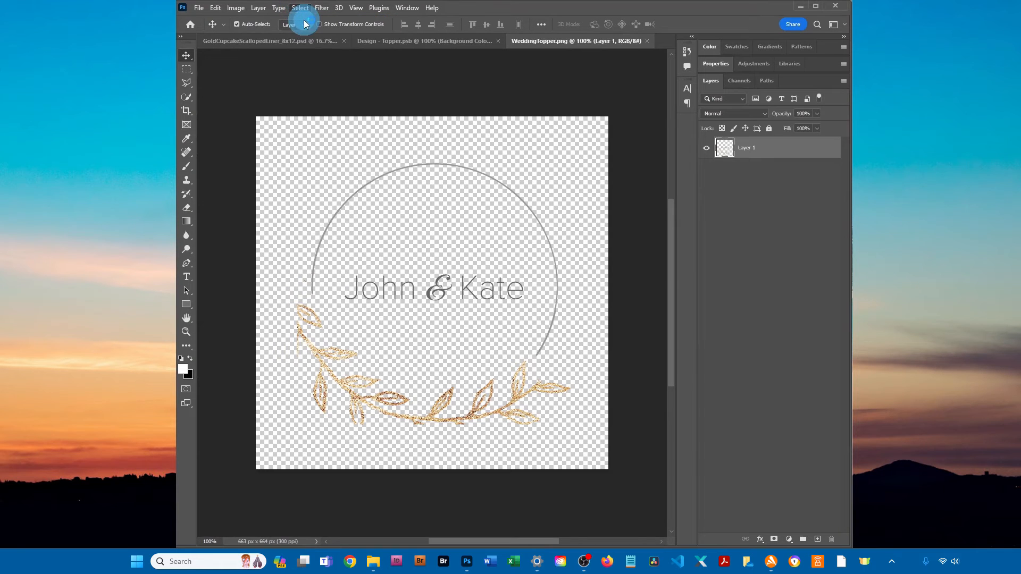
{"action": "left_click", "coordinate": [217, 8]}
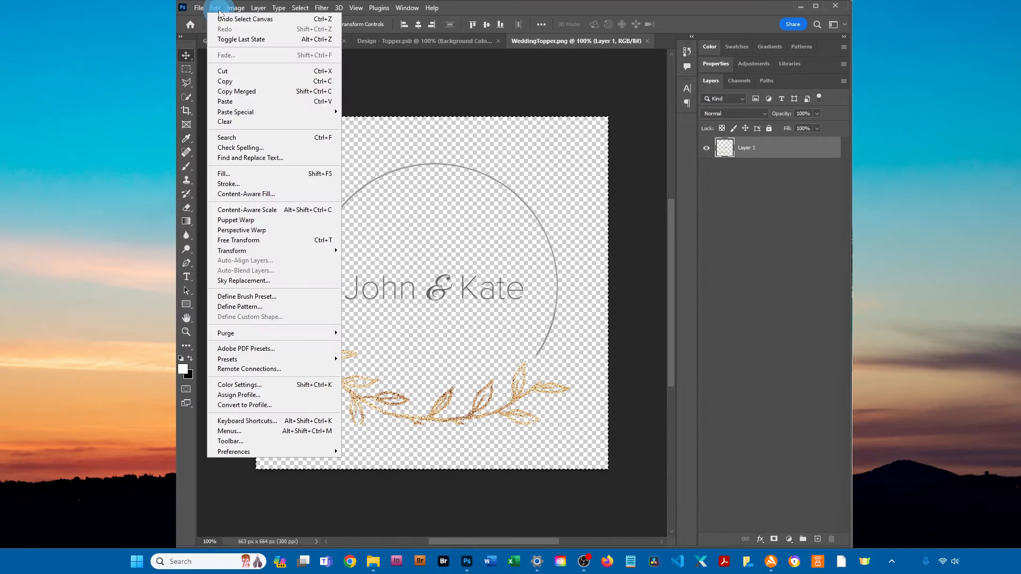
{"action": "left_click", "coordinate": [247, 85]}
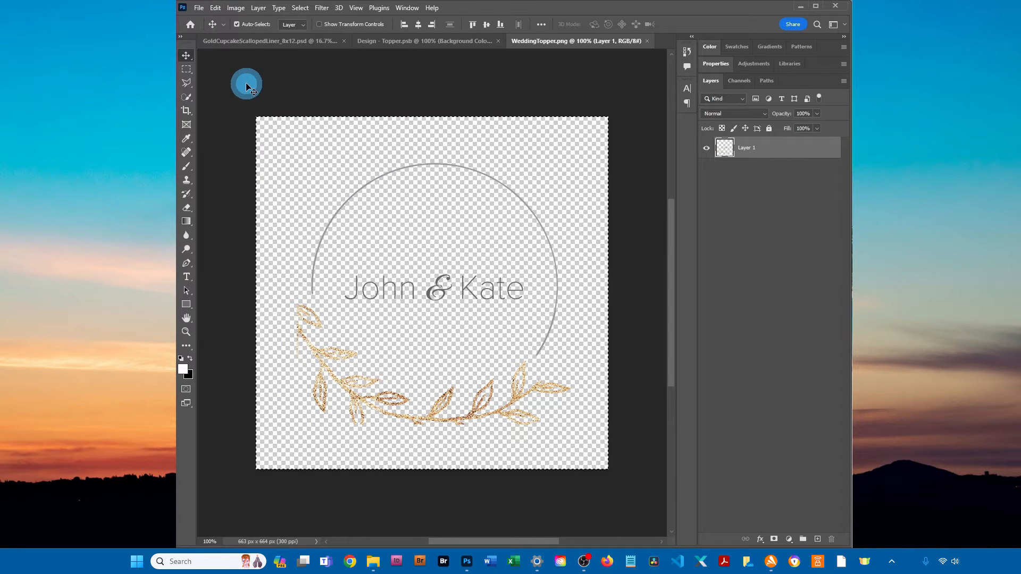
{"action": "left_click", "coordinate": [468, 42]}
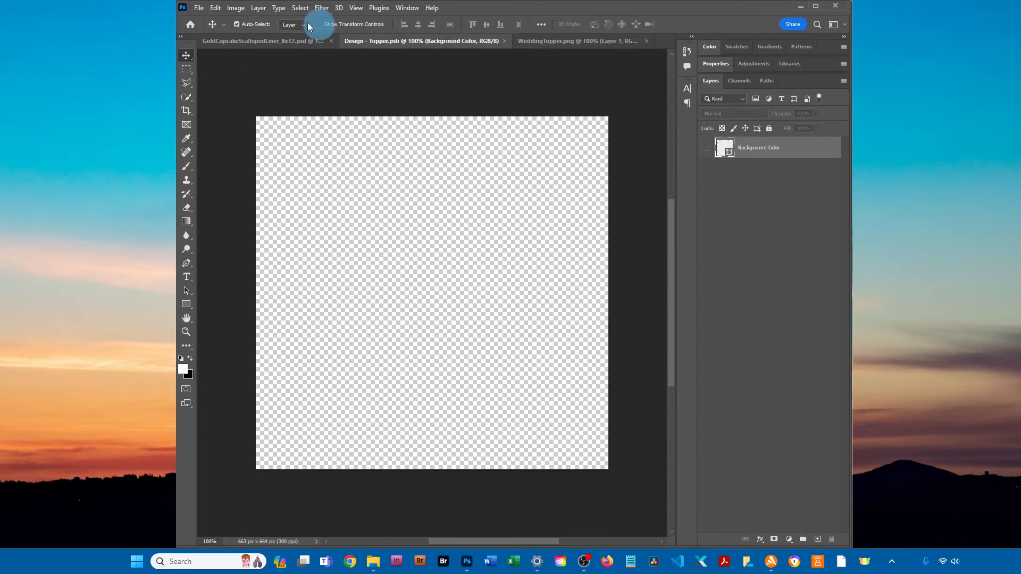
{"action": "left_click", "coordinate": [216, 8]}
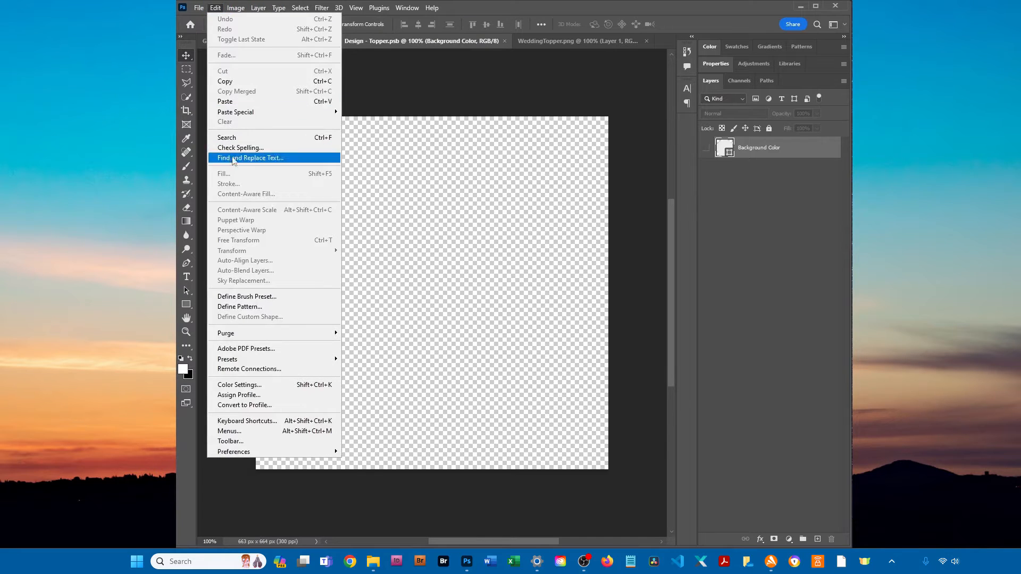
{"action": "left_click", "coordinate": [289, 101]}
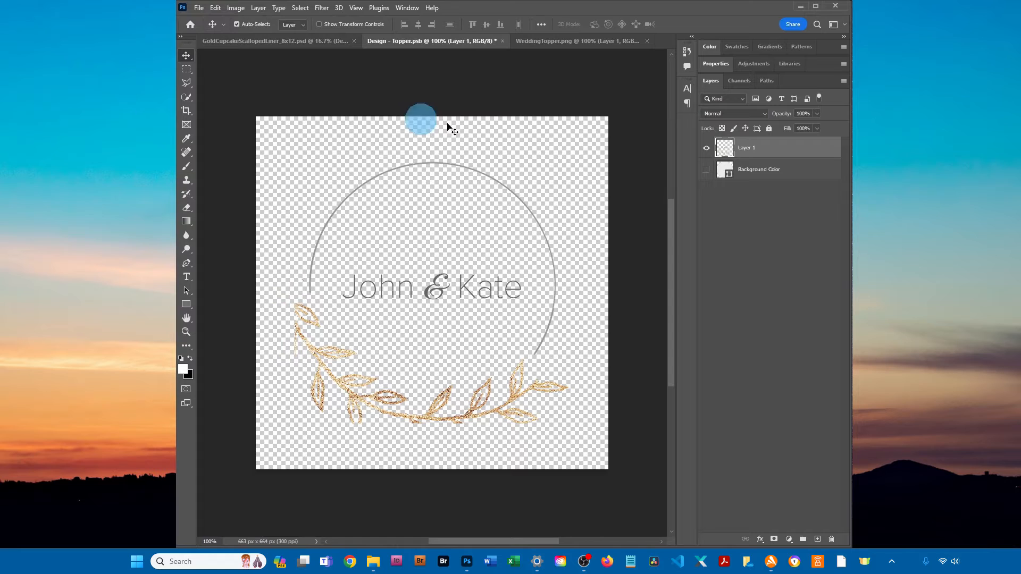
Show the Background Color layer behind the pasted topper artwork and save the smart object.
{"action": "left_click", "coordinate": [706, 170]}
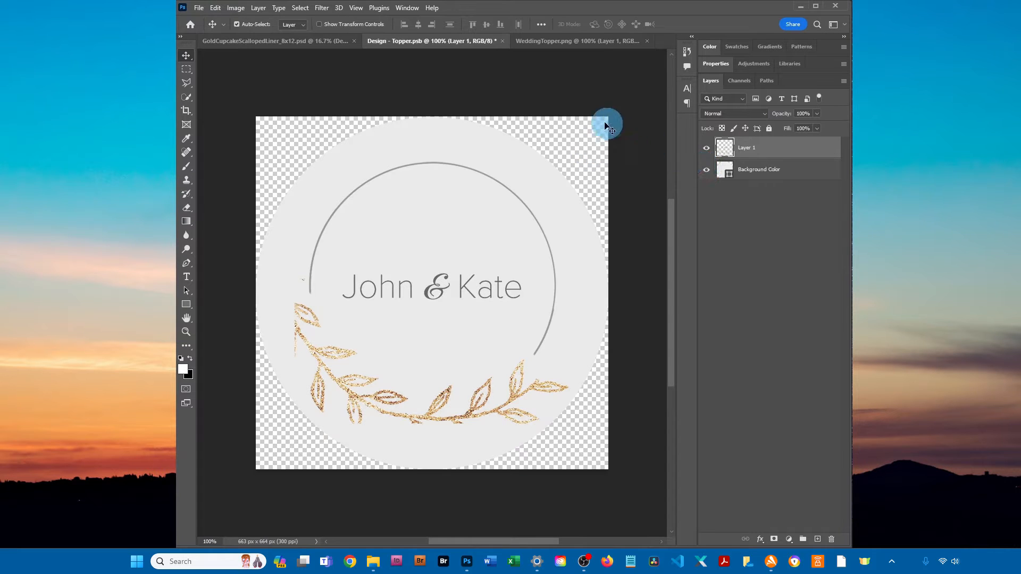
{"action": "left_click", "coordinate": [198, 7]}
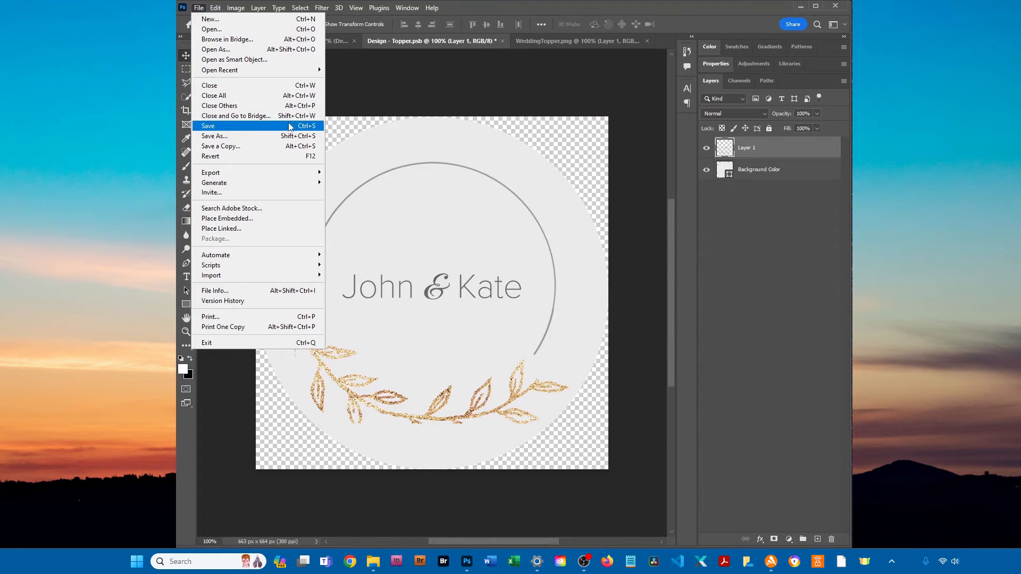
{"action": "left_click", "coordinate": [264, 127]}
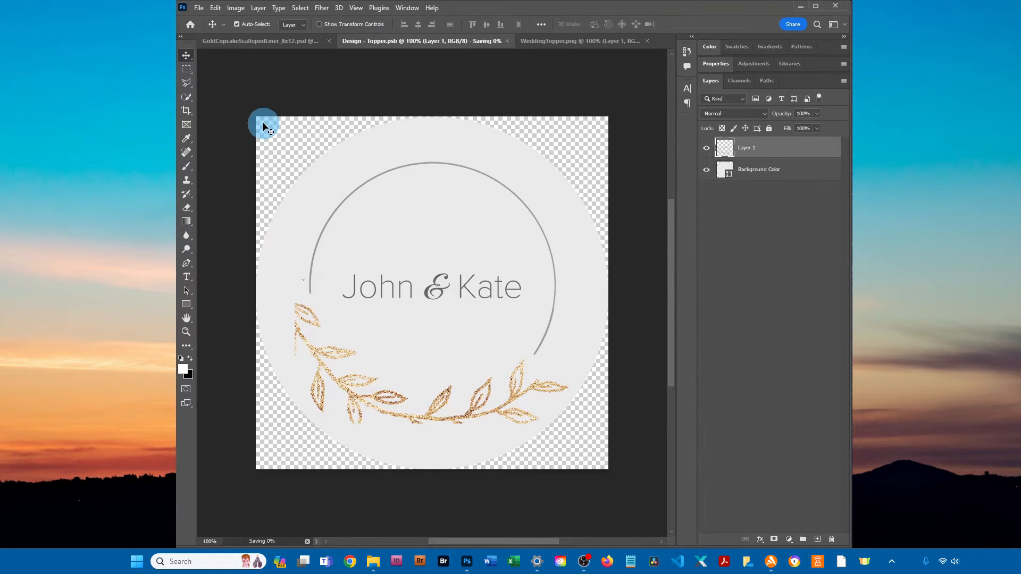
Close the Design - Topper and WeddingTopper.png documents to return to the cupcake mockup.
{"action": "left_click", "coordinate": [504, 41]}
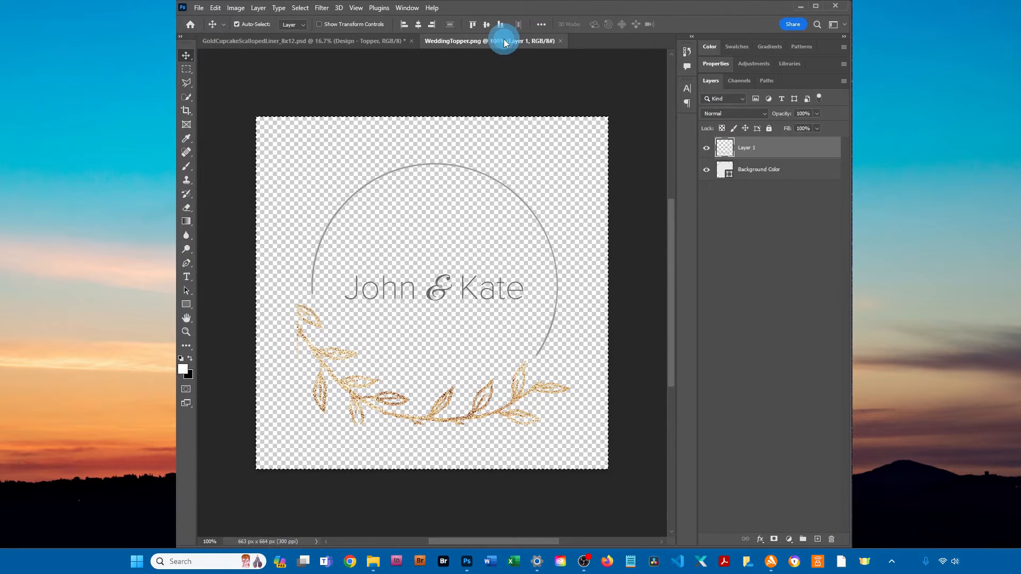
{"action": "left_click", "coordinate": [561, 40]}
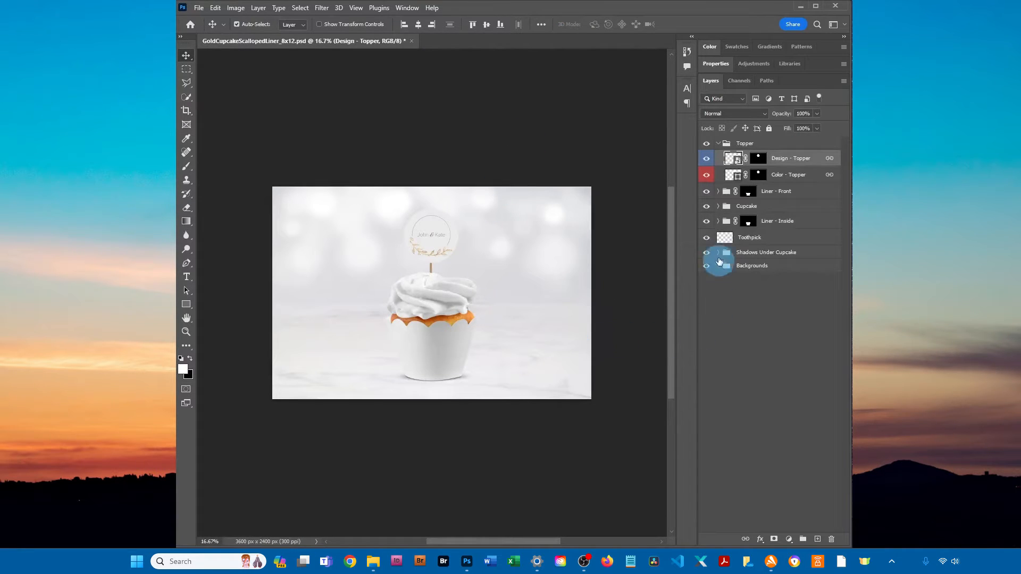
Collapse the Topper group and open the Design - Liner Front smart object inside the Liner - Front group.
{"action": "left_click", "coordinate": [719, 144]}
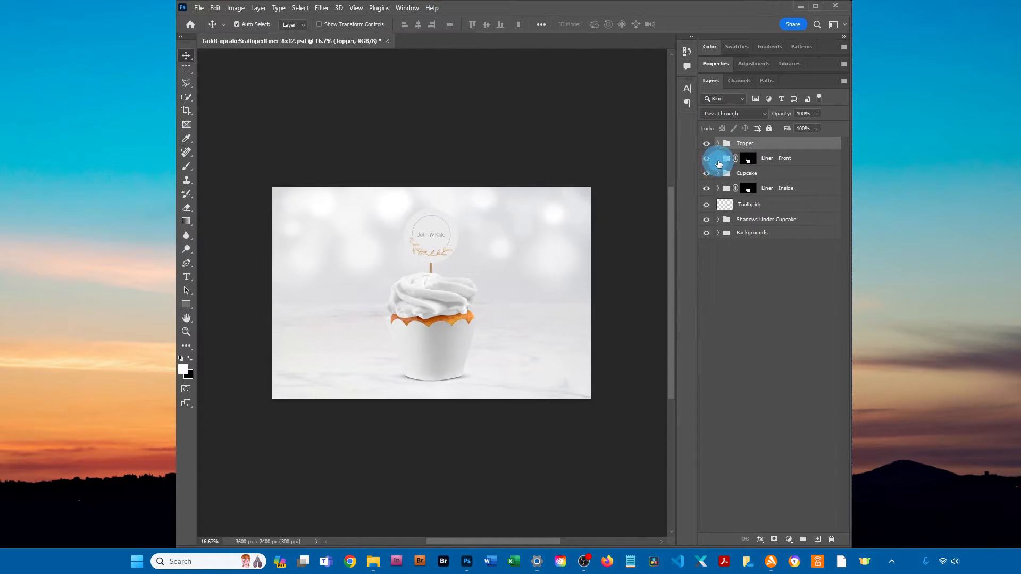
{"action": "left_click", "coordinate": [718, 159]}
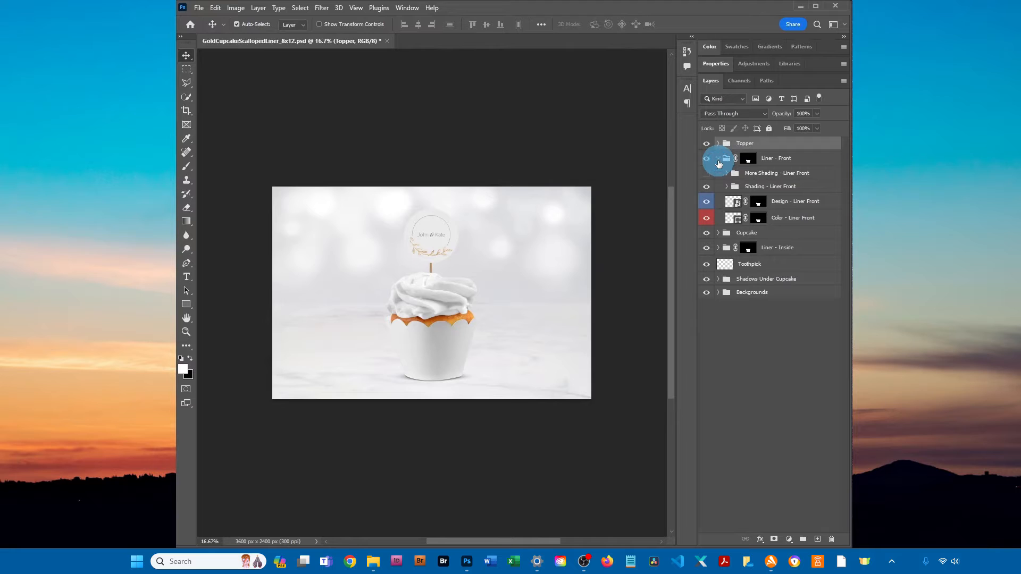
{"action": "double_click", "coordinate": [735, 206]}
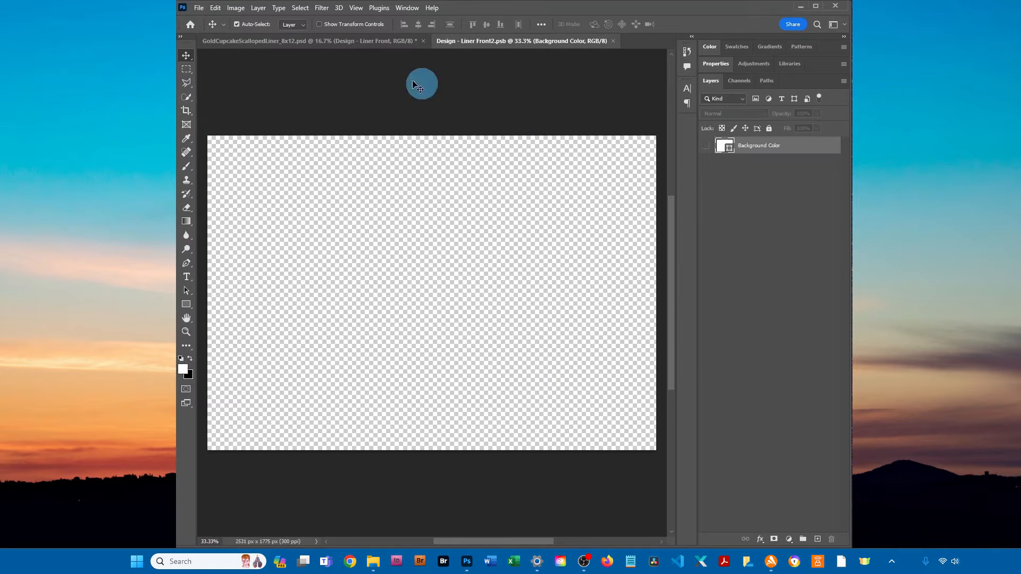
Open the GoldenWrapperDesign image from the 1_Art folder as a separate document.
{"action": "left_click", "coordinate": [200, 8]}
{"action": "left_click", "coordinate": [361, 78]}
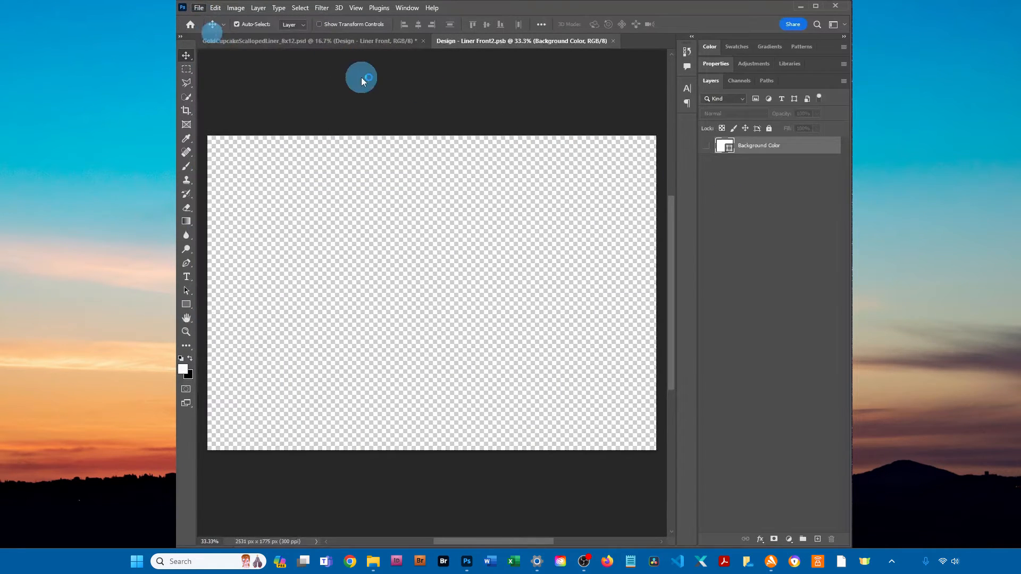
{"action": "key", "text": "ctrl+o"}
{"action": "left_click", "coordinate": [381, 338]}
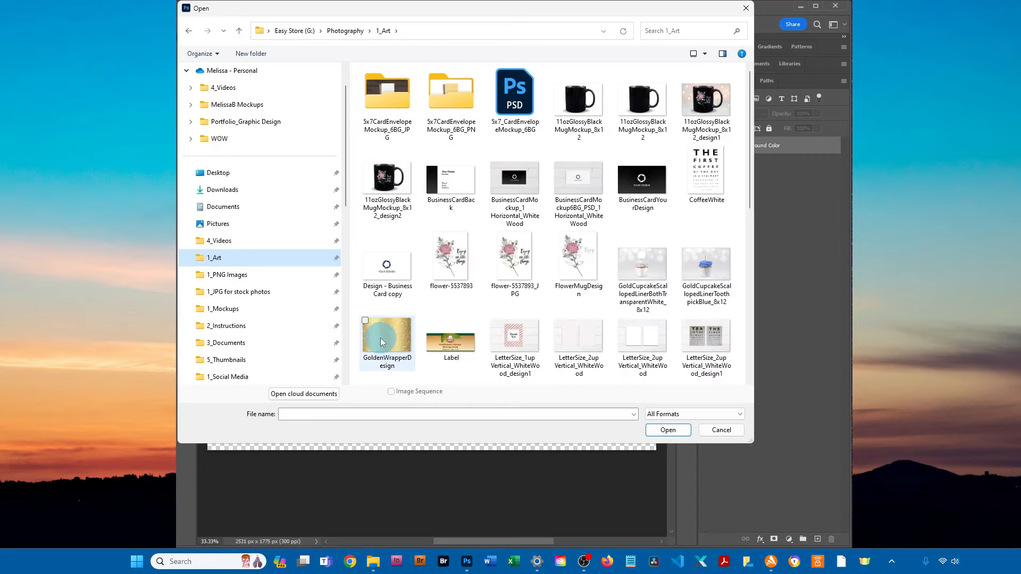
{"action": "left_click", "coordinate": [668, 429]}
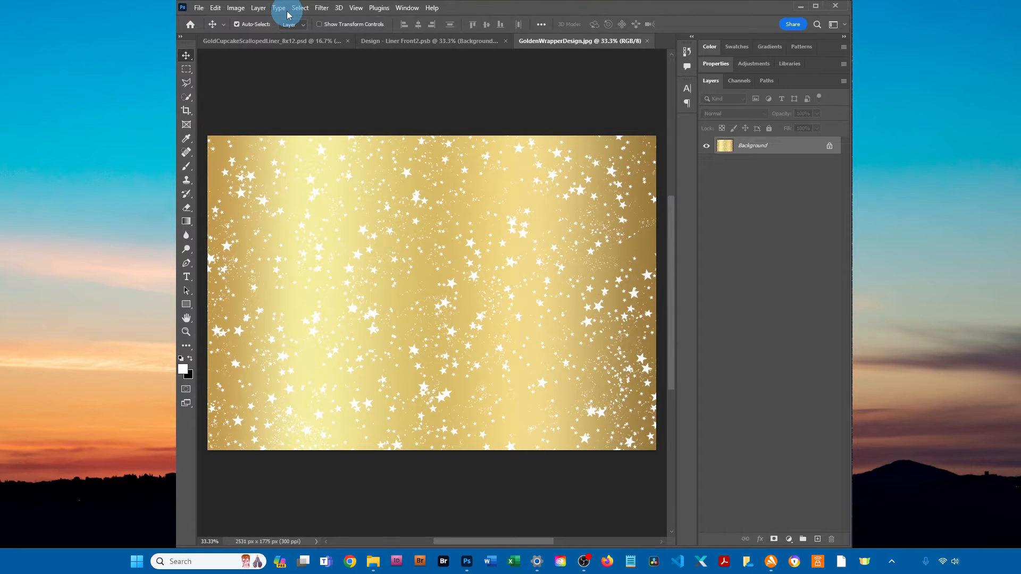
Copy the entire GoldenWrapperDesign image and paste it into the Design - Liner Front2 document.
{"action": "left_click", "coordinate": [301, 7]}
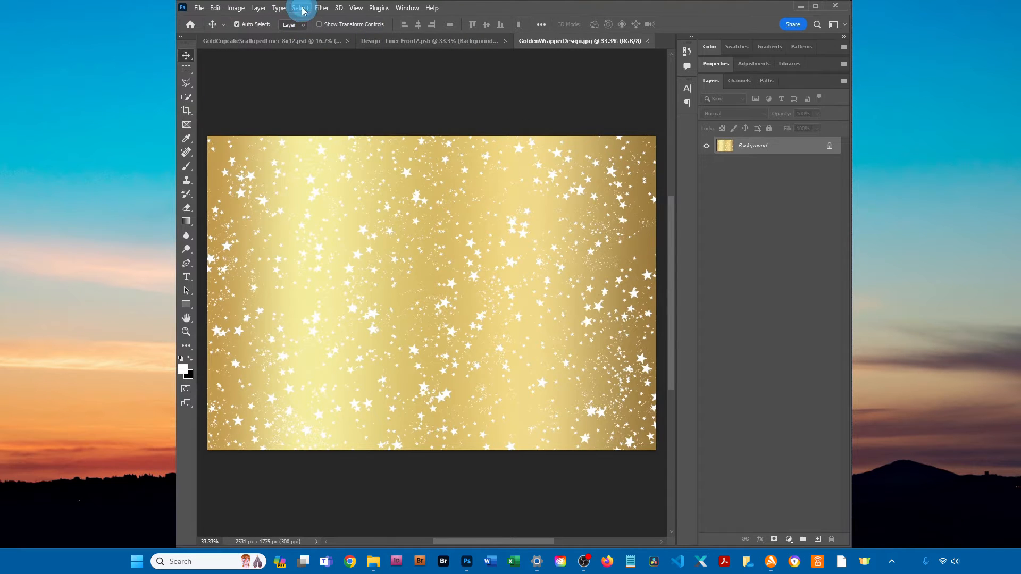
{"action": "left_click", "coordinate": [300, 17]}
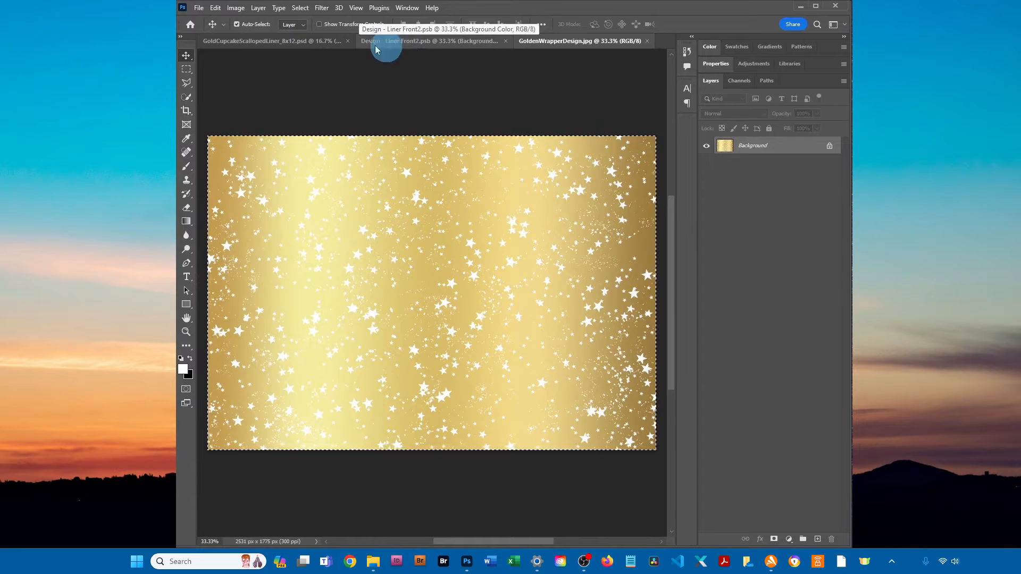
{"action": "left_click", "coordinate": [215, 8]}
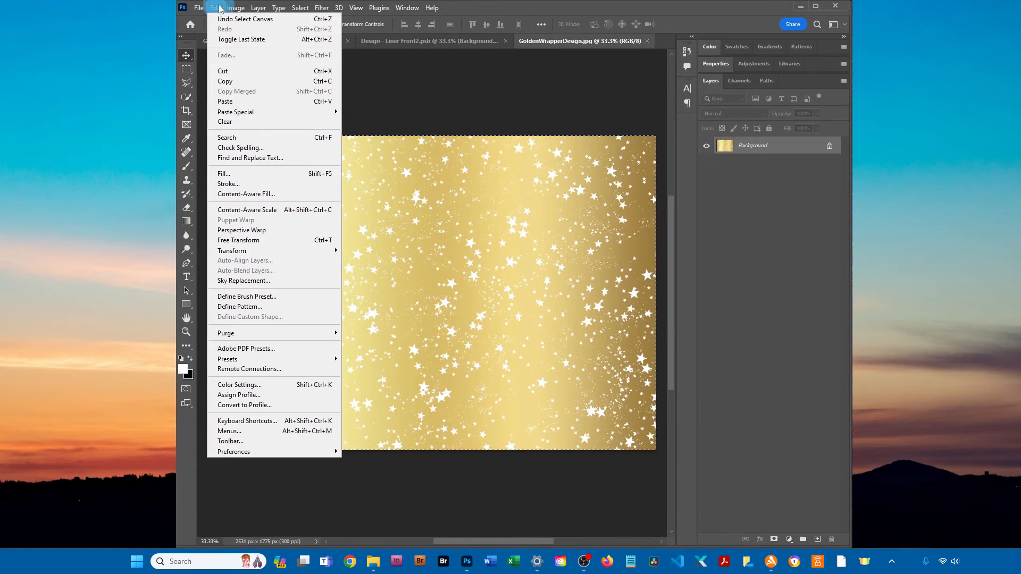
{"action": "left_click", "coordinate": [229, 81]}
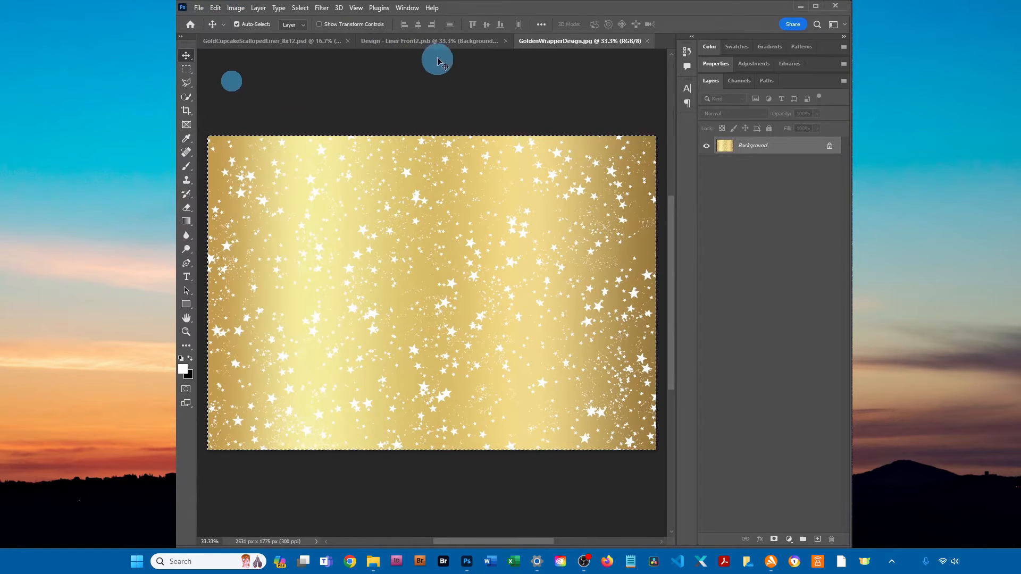
{"action": "left_click", "coordinate": [479, 44]}
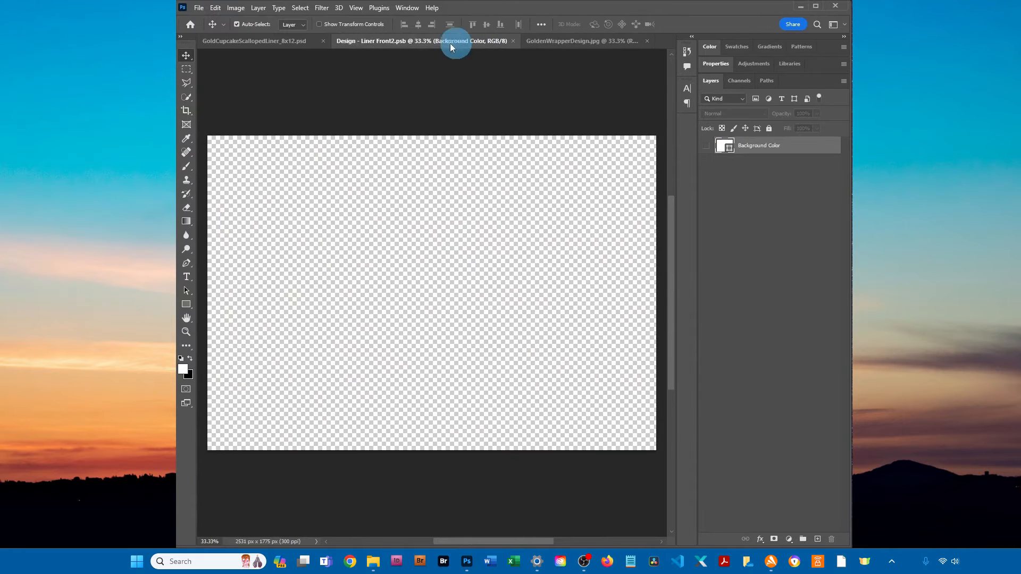
{"action": "left_click", "coordinate": [215, 7]}
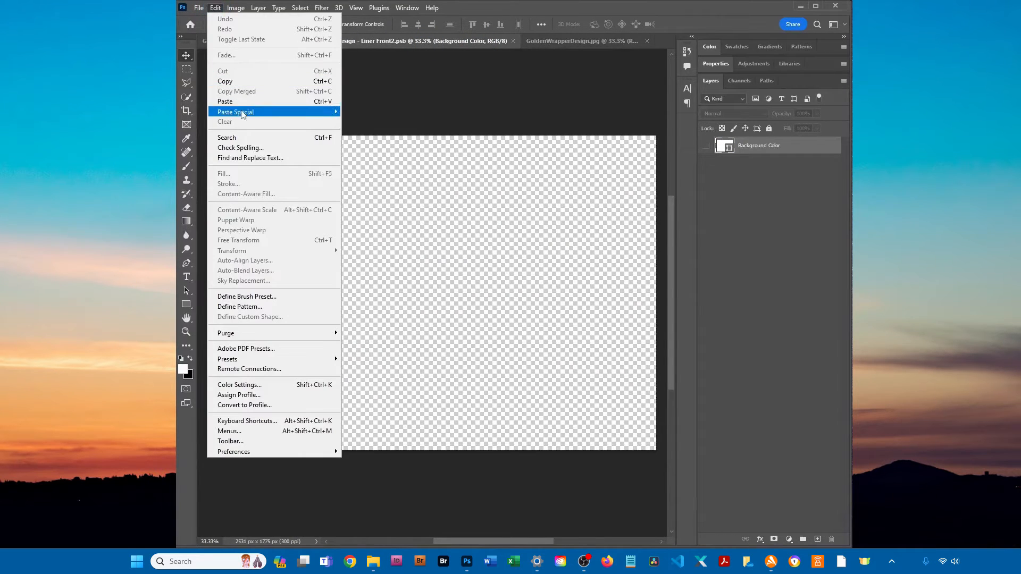
{"action": "left_click", "coordinate": [296, 102]}
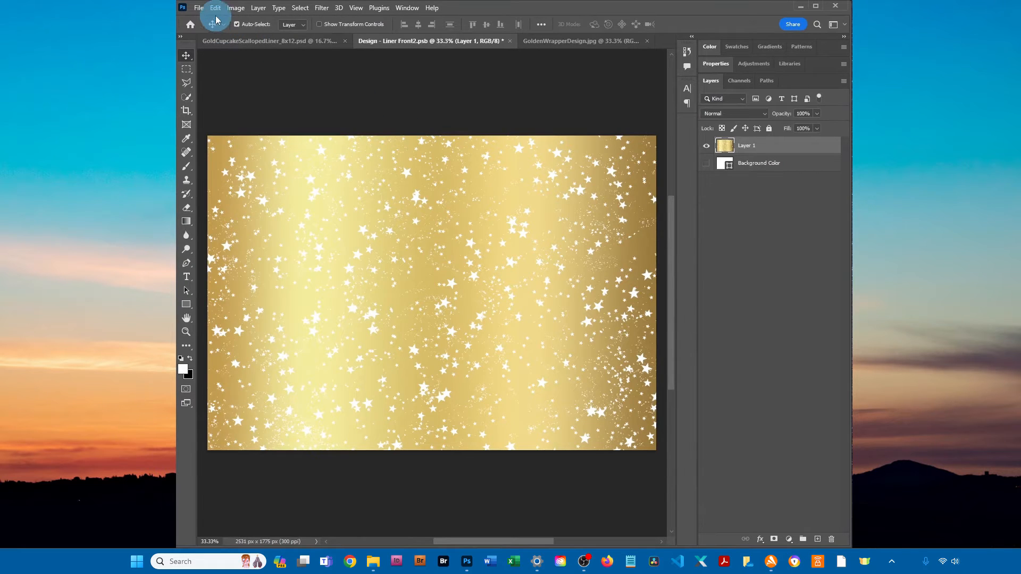
Free Transform the pasted gold star pattern, scaling it proportionally to about 108% from its lower-left corner.
{"action": "left_click", "coordinate": [215, 7]}
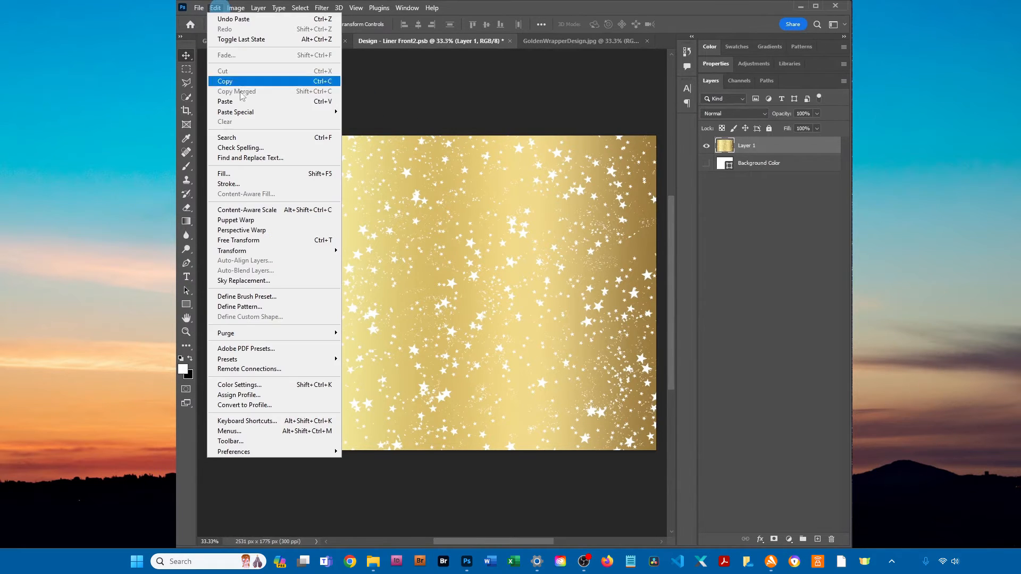
{"action": "left_click", "coordinate": [281, 240]}
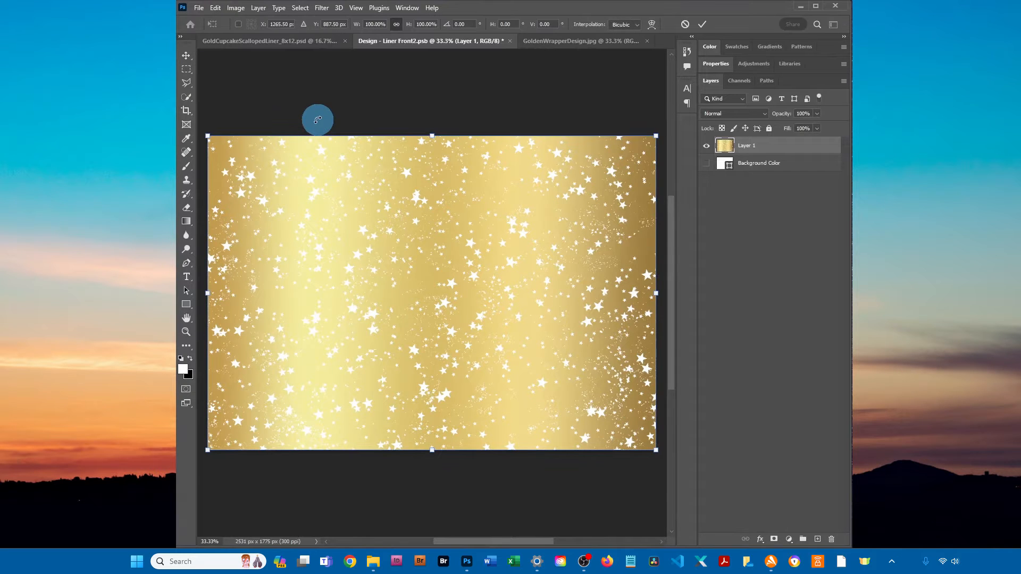
{"action": "mouse_move", "coordinate": [655, 136]}
{"action": "left_mouse_down"}
{"action": "mouse_move", "coordinate": [673, 126]}
{"action": "mouse_move", "coordinate": [659, 129]}
{"action": "left_mouse_up"}
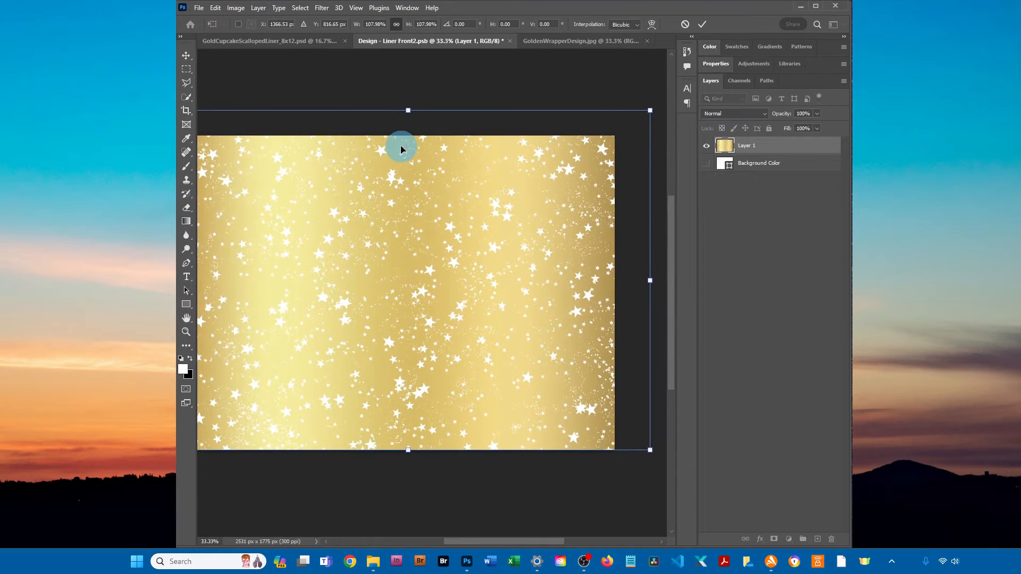
{"action": "key", "text": "Return"}
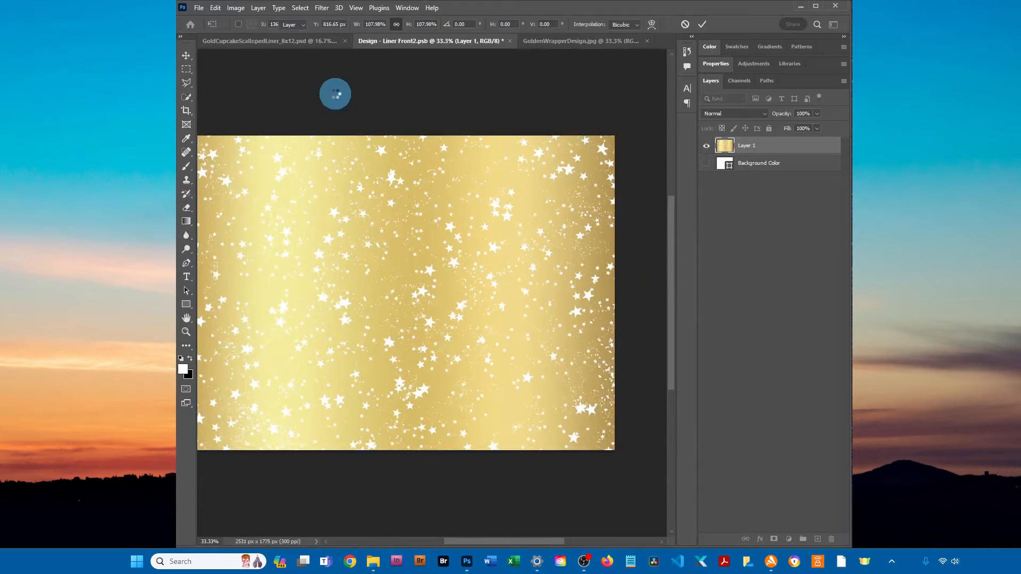
Save the Design - Liner Front2 smart object, close it, and close the GoldenWrapperDesign image.
{"action": "left_click", "coordinate": [200, 10]}
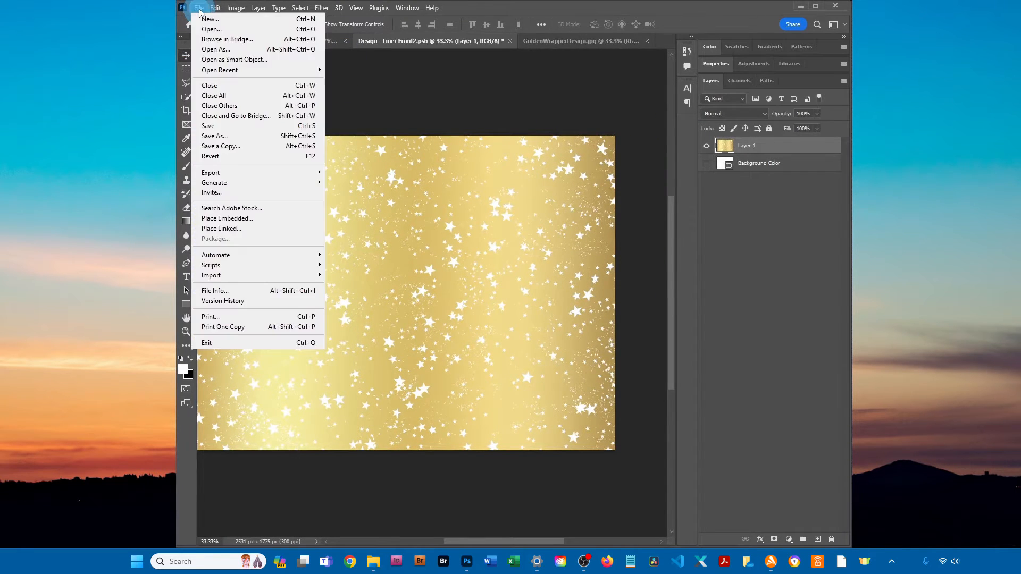
{"action": "left_click", "coordinate": [266, 128]}
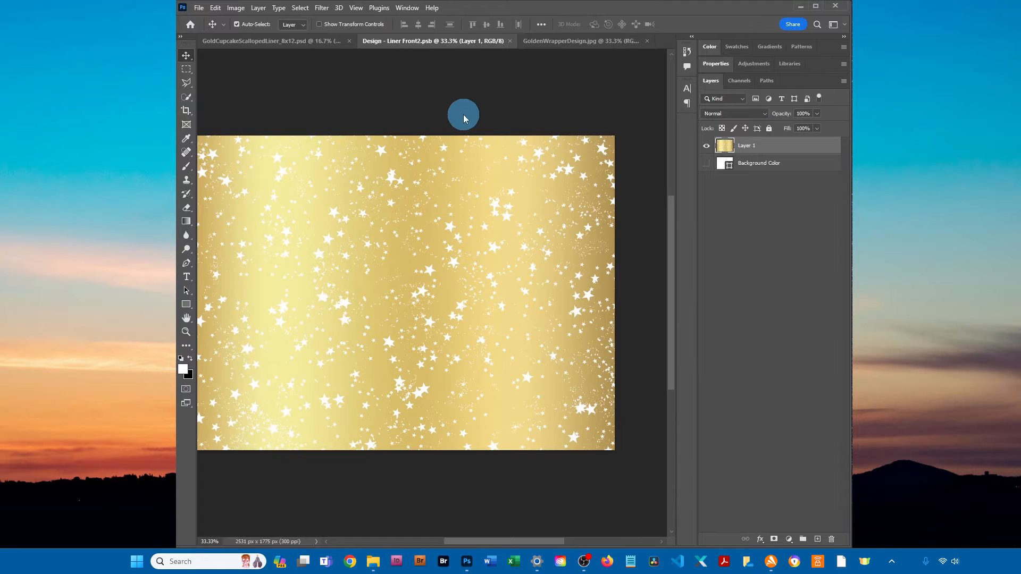
{"action": "left_click", "coordinate": [510, 42]}
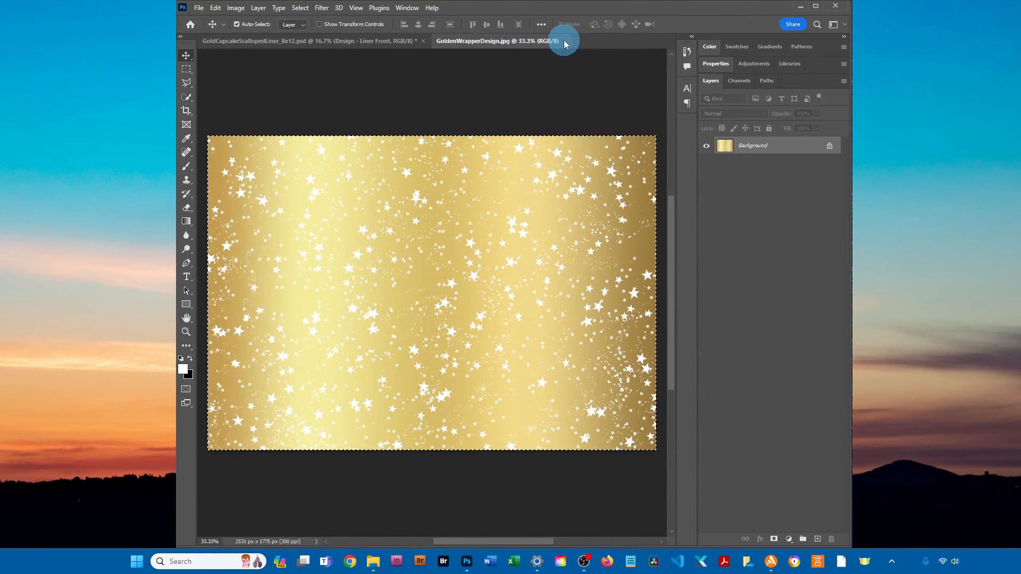
{"action": "left_click", "coordinate": [565, 42]}
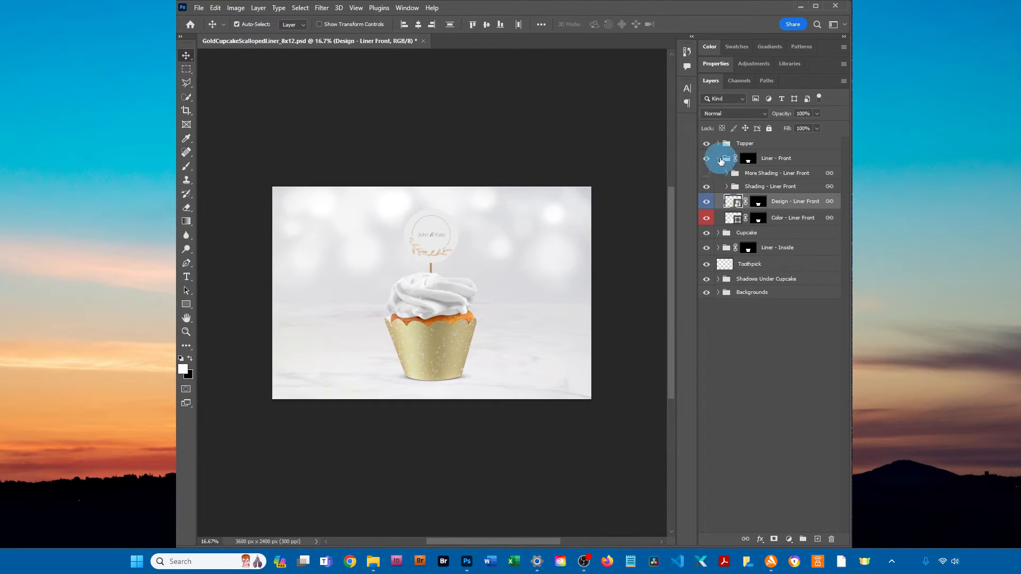
Collapse the Liner - Front group and expand the nested Cupcake groups to reach the Frosting layers.
{"action": "left_click", "coordinate": [721, 159]}
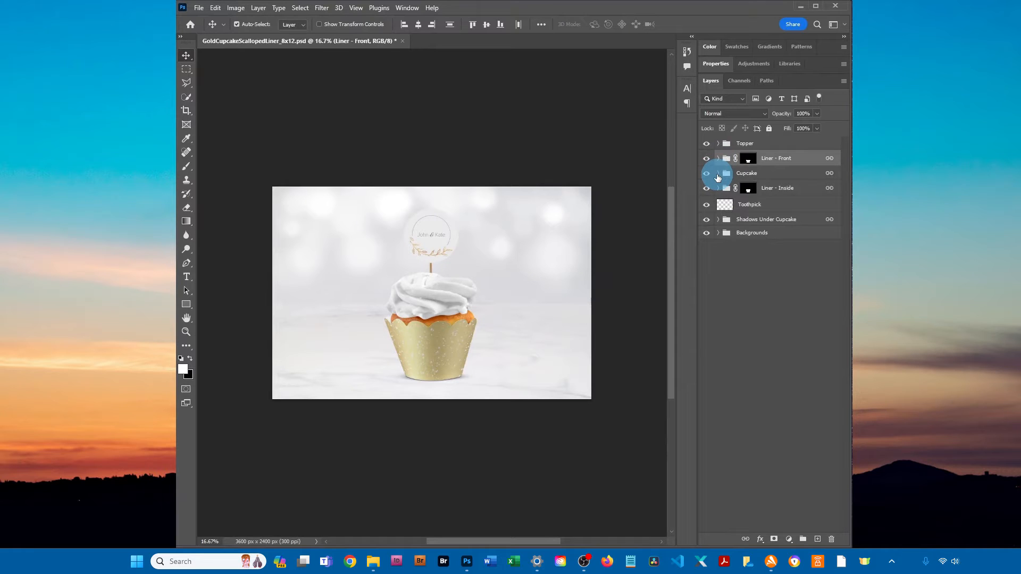
{"action": "left_click", "coordinate": [718, 175]}
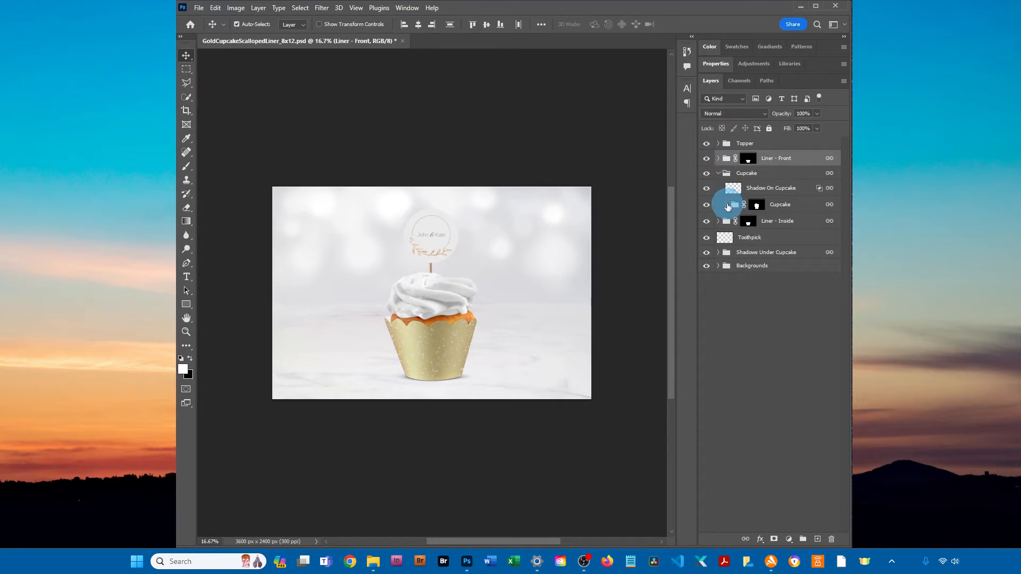
{"action": "left_click", "coordinate": [728, 205]}
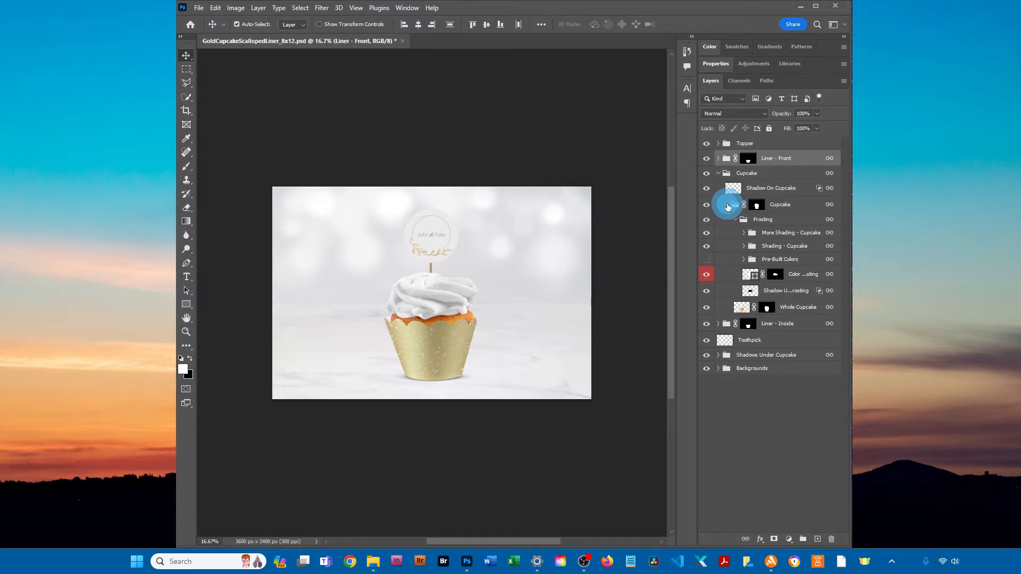
{"action": "left_click", "coordinate": [736, 220]}
{"action": "left_click", "coordinate": [736, 219]}
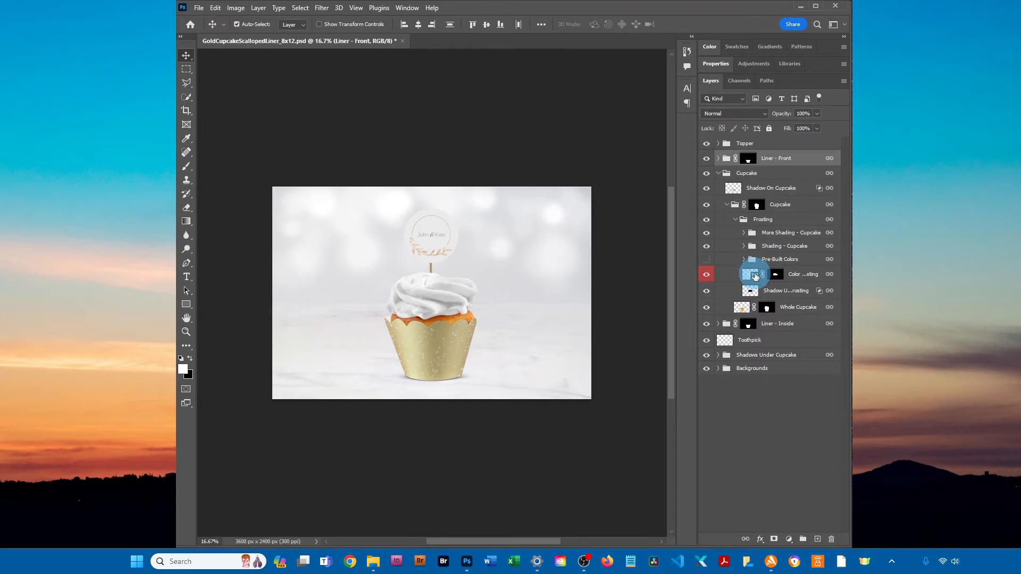
Recolor the Color - Frosting fill layer to light pink #fec0ef and collapse the Cupcake group.
{"action": "double_click", "coordinate": [751, 274]}
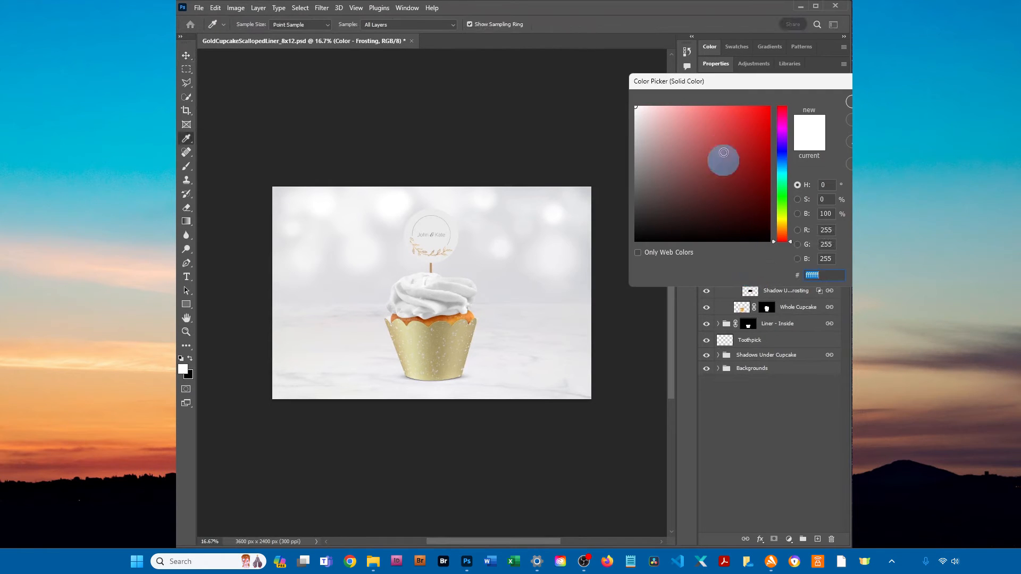
{"action": "left_click_drag", "start_coordinate": [748, 85], "coordinate": [598, 83]}
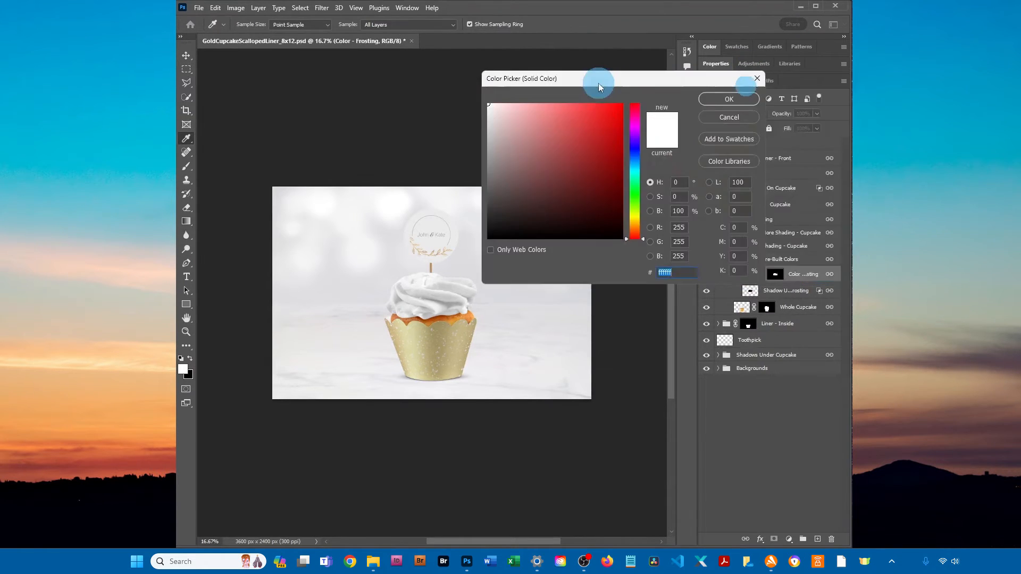
{"action": "left_click", "coordinate": [634, 154]}
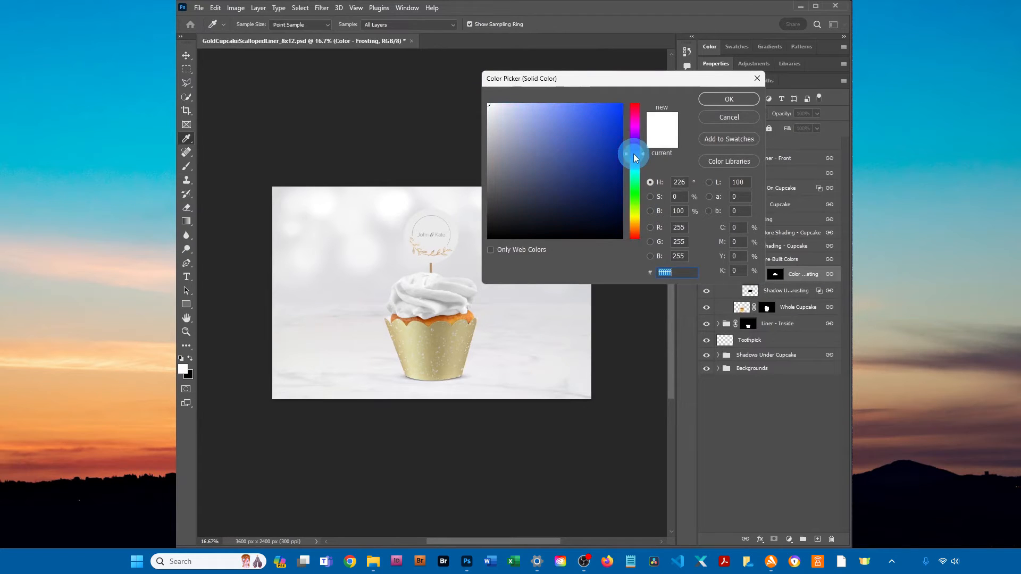
{"action": "left_click_drag", "start_coordinate": [634, 154], "coordinate": [634, 127]}
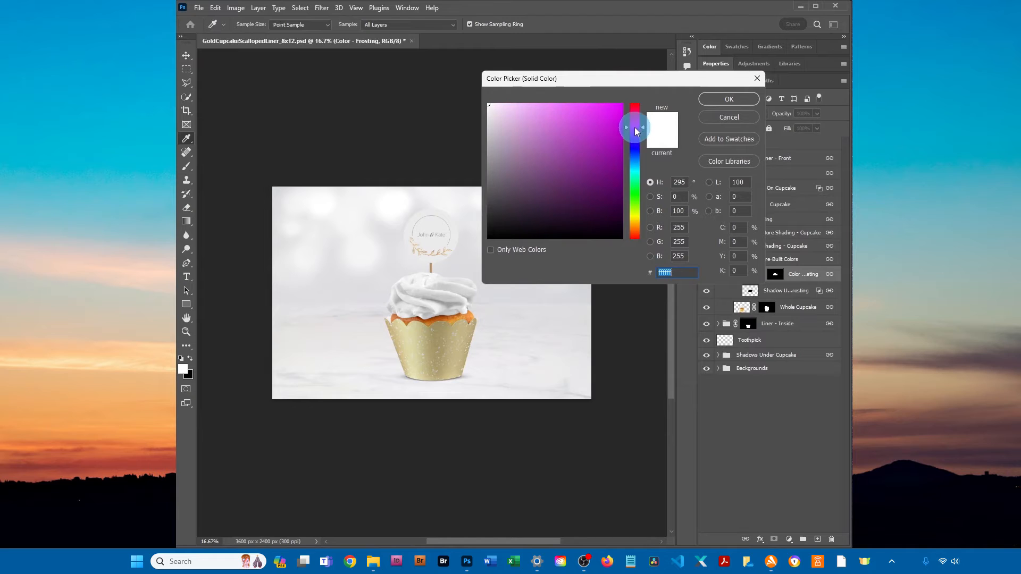
{"action": "left_click_drag", "start_coordinate": [548, 107], "coordinate": [521, 104]}
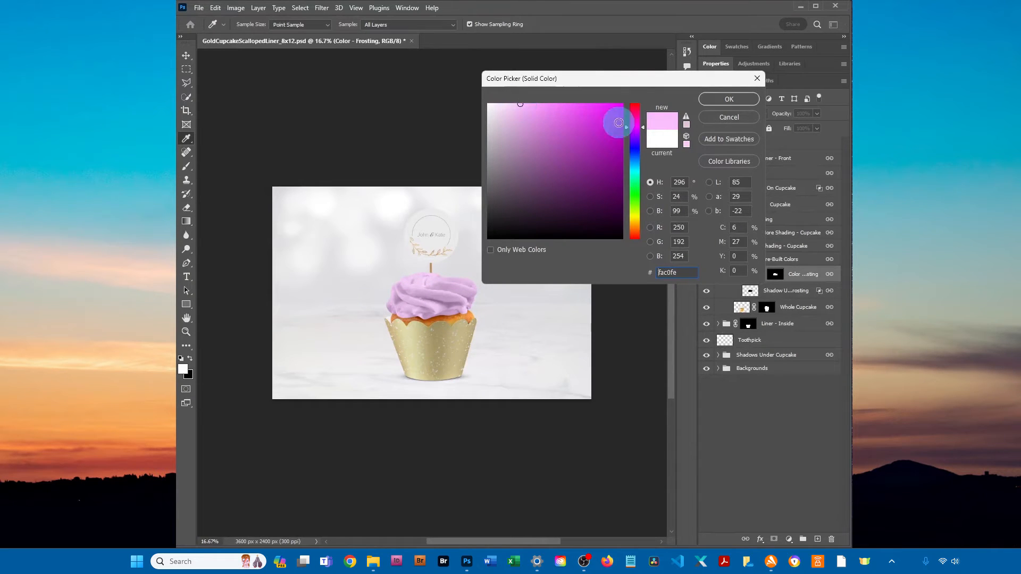
{"action": "left_click_drag", "start_coordinate": [643, 126], "coordinate": [643, 122]}
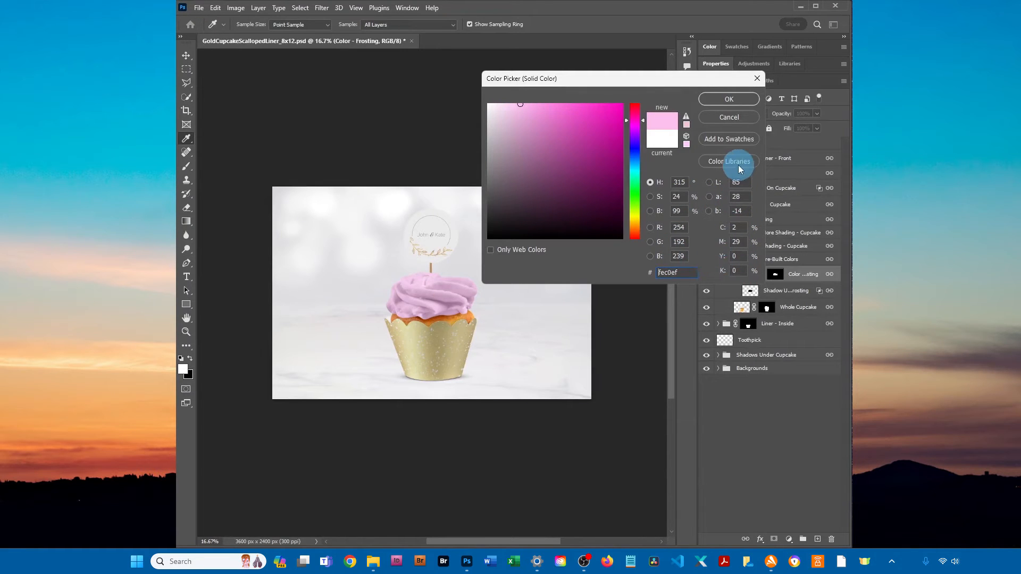
{"action": "left_click", "coordinate": [753, 101]}
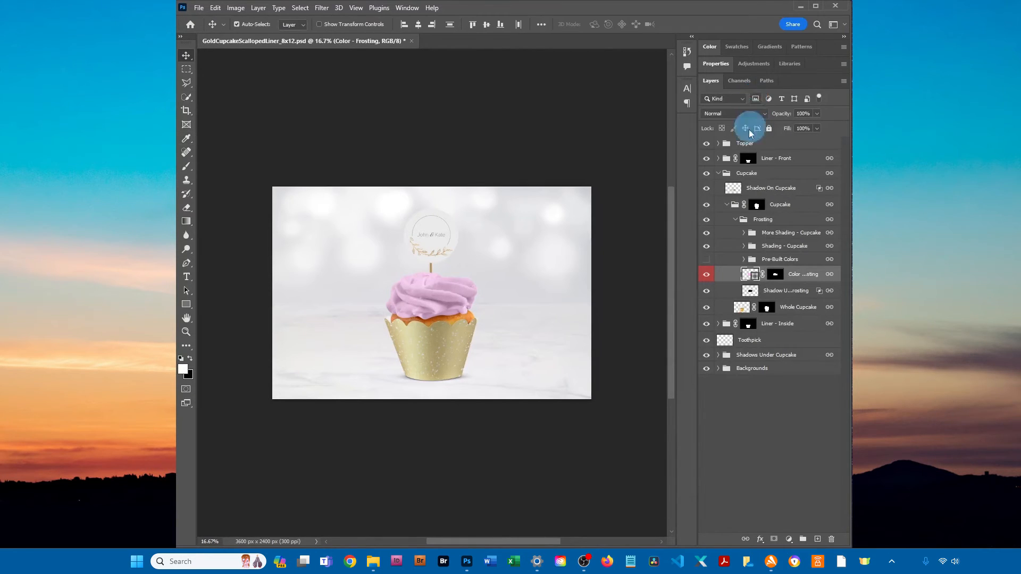
{"action": "left_click", "coordinate": [718, 172]}
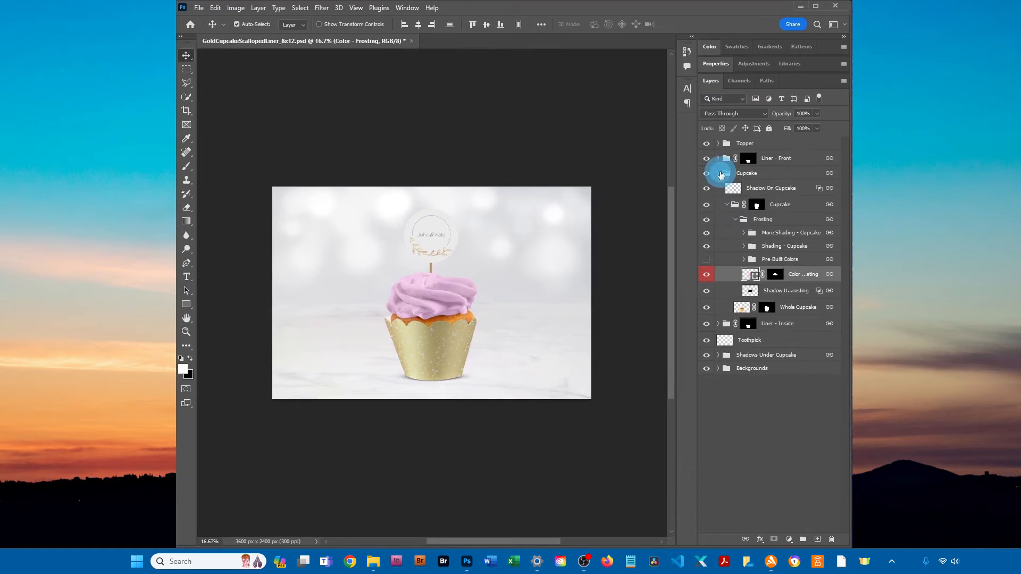
In the Topper group, hide the Design - Topper layer and recolor the Color - Topper fill to pink #d78ecc.
{"action": "left_click", "coordinate": [719, 143]}
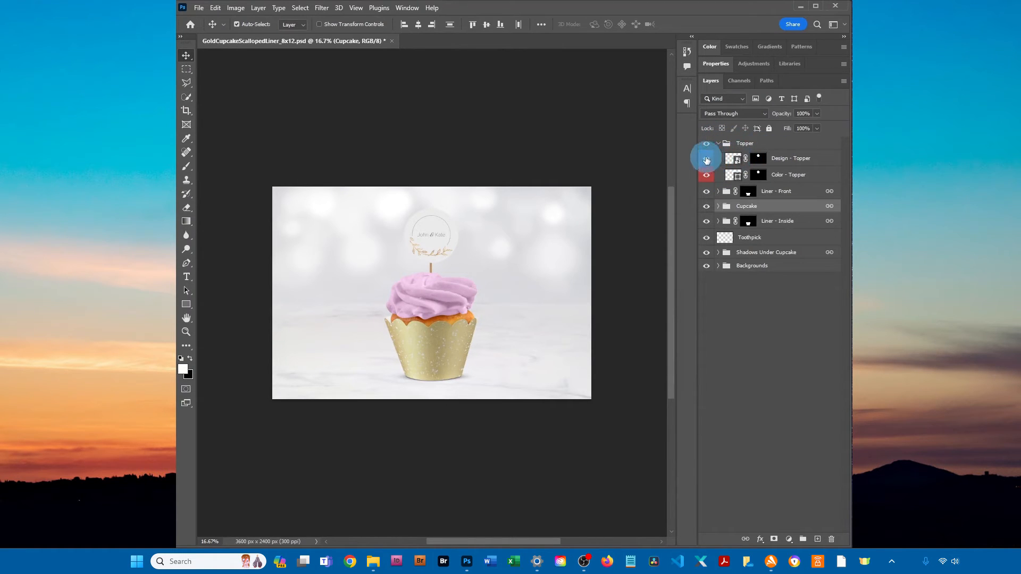
{"action": "left_click", "coordinate": [707, 159]}
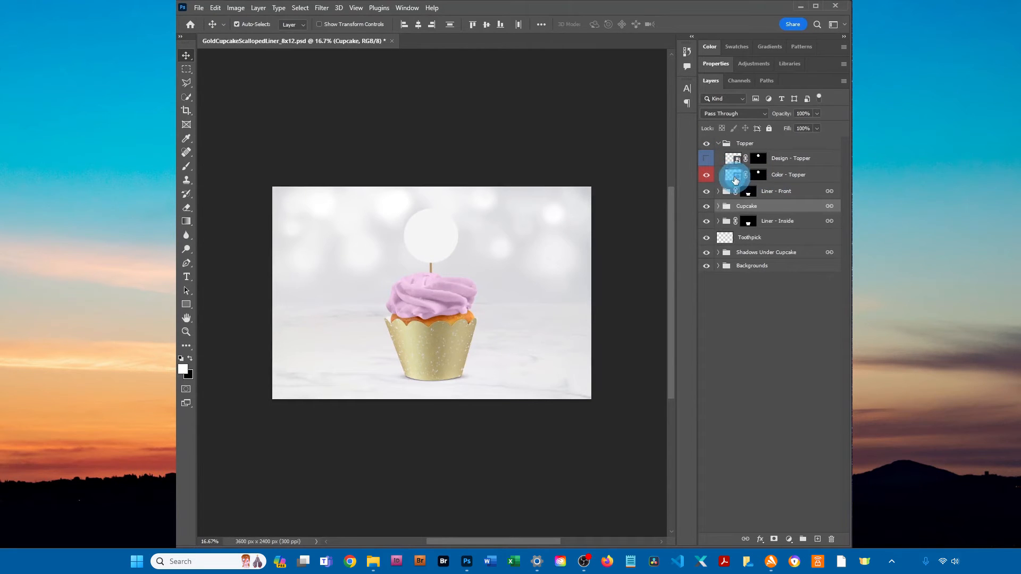
{"action": "double_click", "coordinate": [735, 177]}
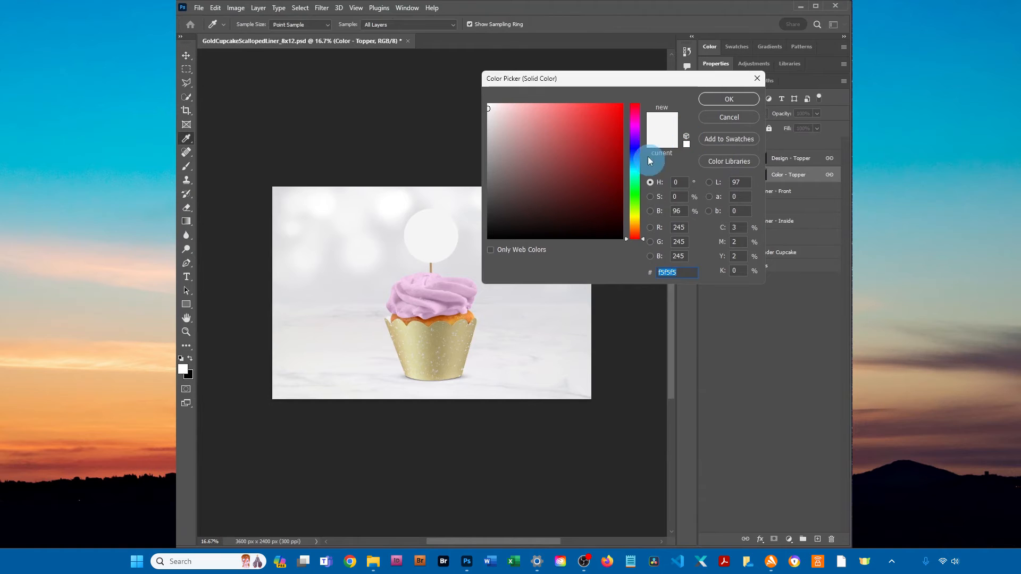
{"action": "left_click", "coordinate": [636, 123]}
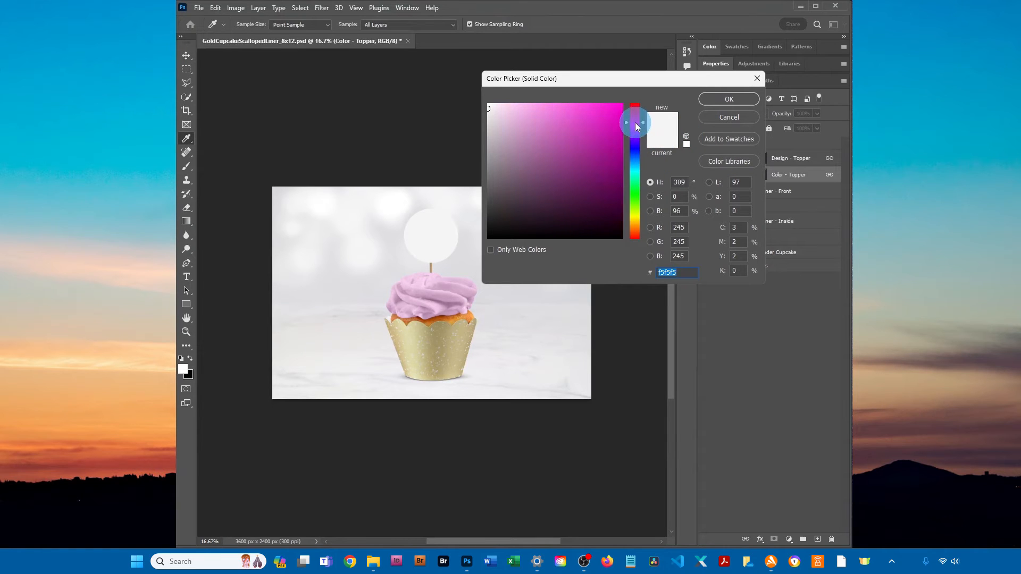
{"action": "left_click_drag", "start_coordinate": [553, 114], "coordinate": [533, 127]}
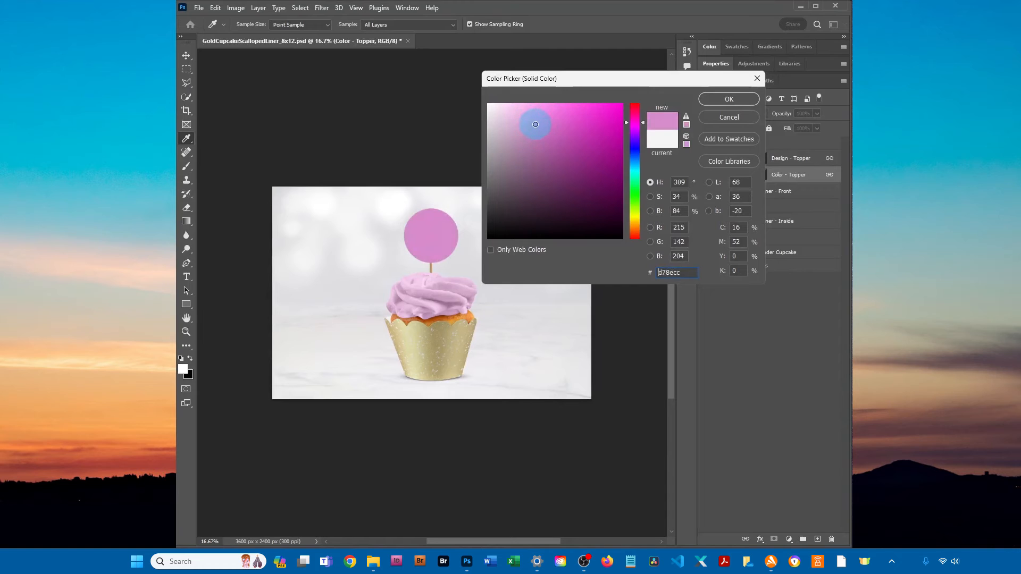
{"action": "left_click", "coordinate": [732, 119]}
{"action": "left_click", "coordinate": [743, 101]}
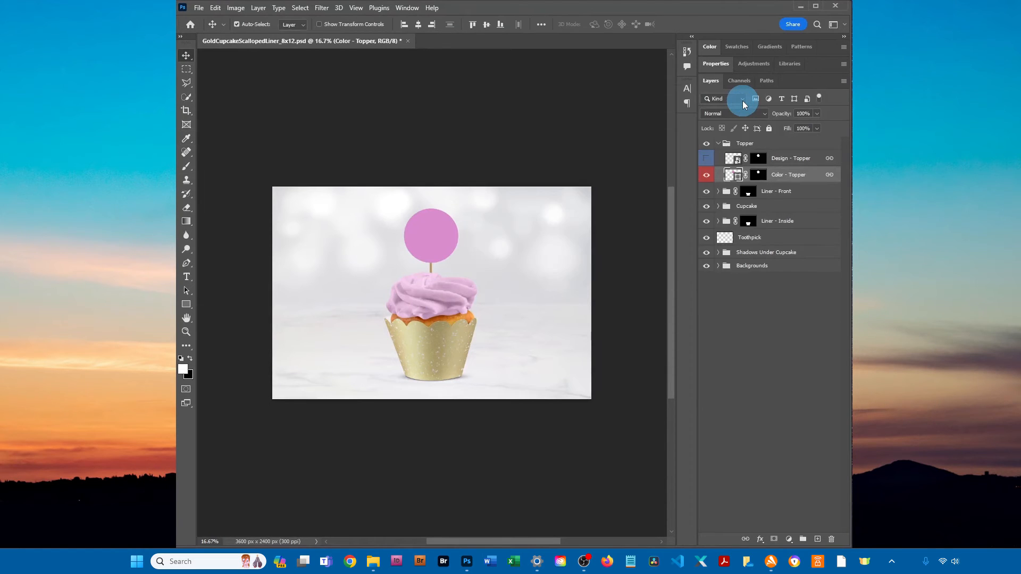
{"action": "left_click", "coordinate": [718, 143]}
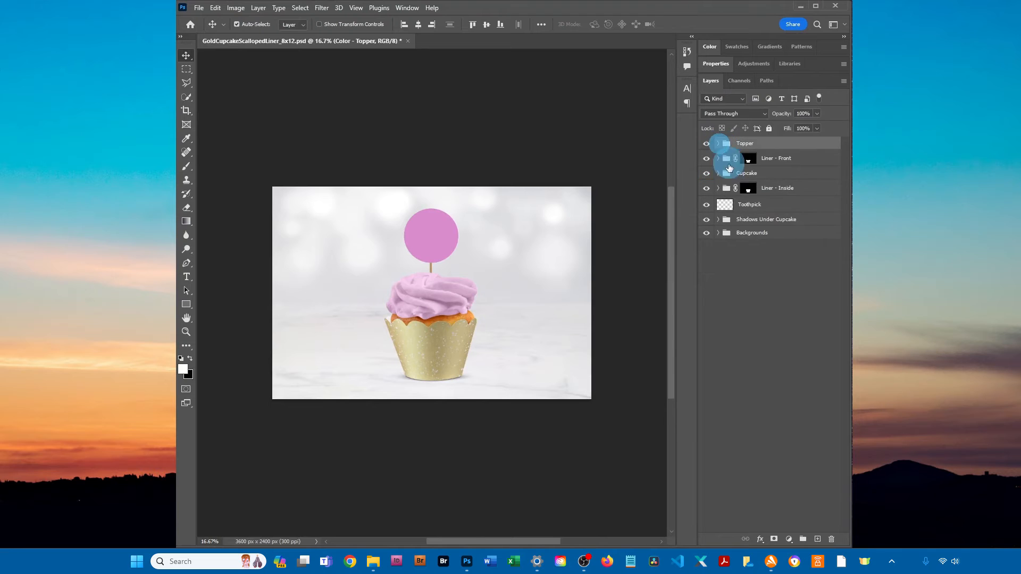
In the Liner - Front group, hide Design - Liner Front and recolor the Color - Liner Front fill to a magenta pink.
{"action": "left_click", "coordinate": [719, 158]}
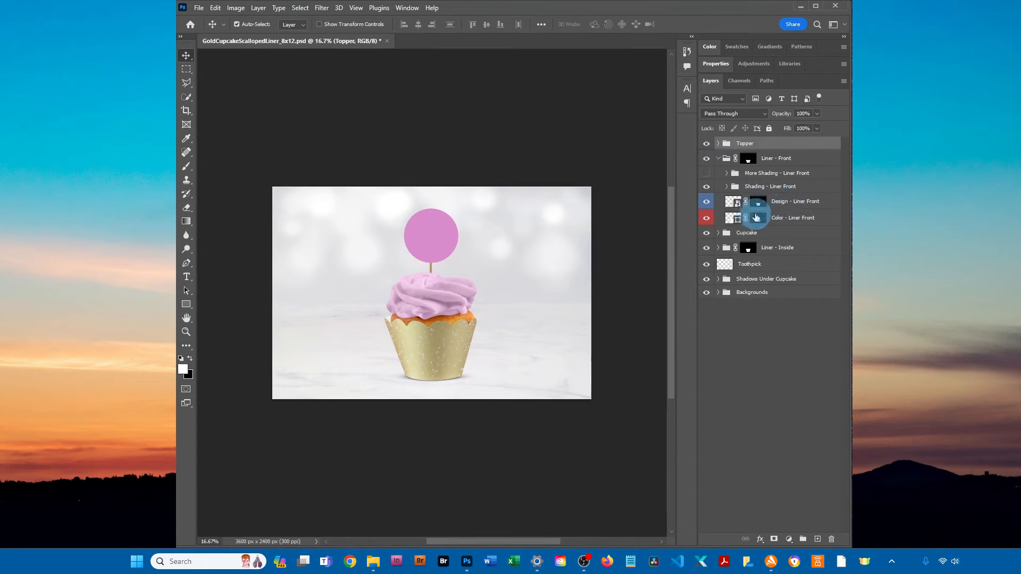
{"action": "left_click", "coordinate": [706, 201]}
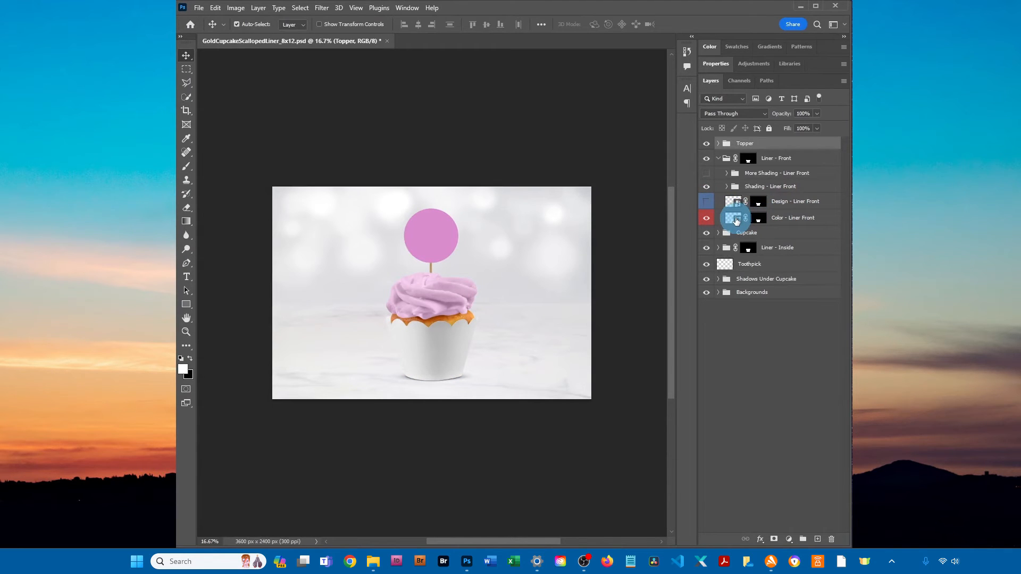
{"action": "left_click", "coordinate": [736, 221]}
{"action": "double_click", "coordinate": [736, 222]}
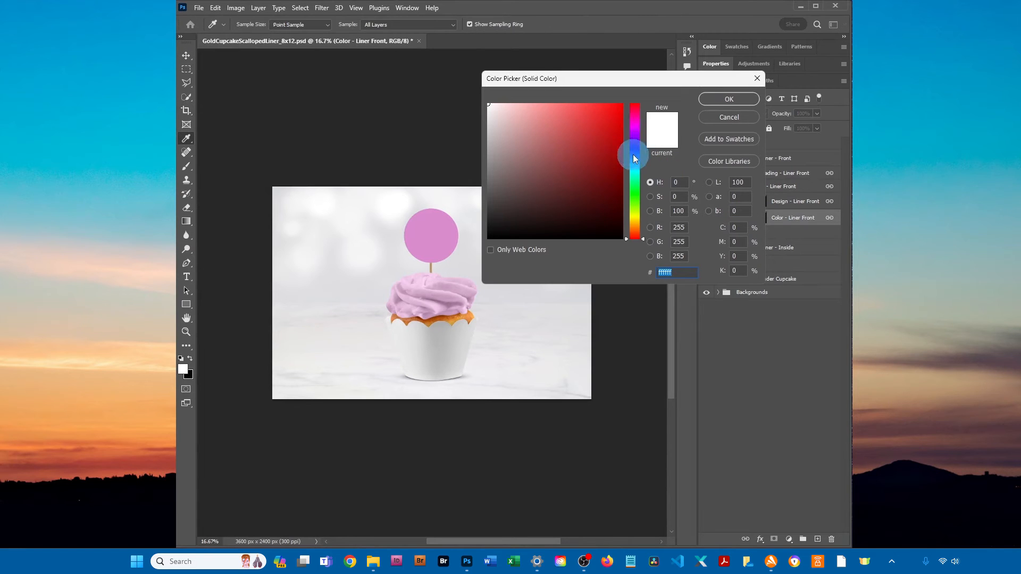
{"action": "left_click", "coordinate": [632, 131]}
{"action": "left_click", "coordinate": [614, 165]}
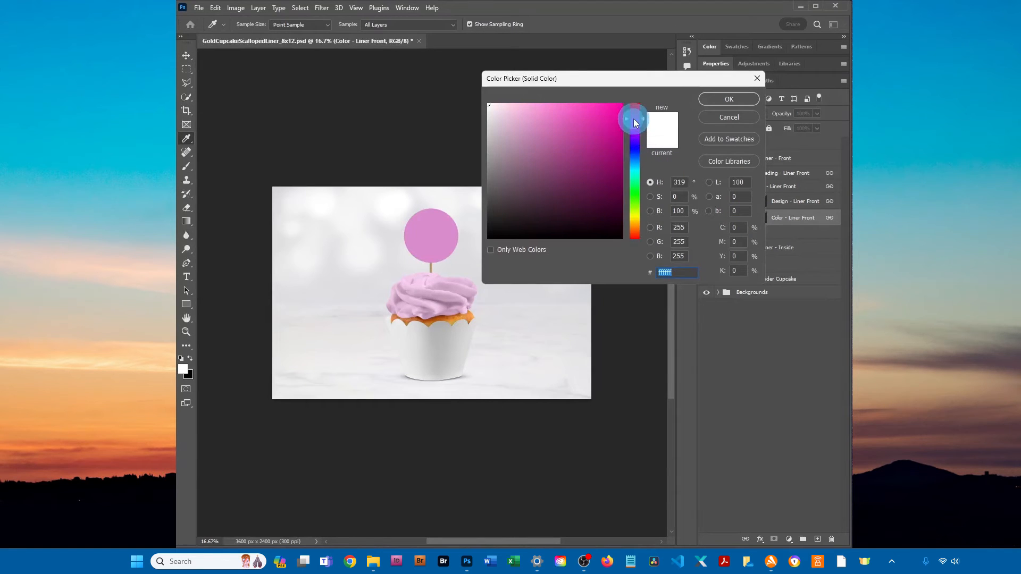
{"action": "left_click", "coordinate": [752, 100]}
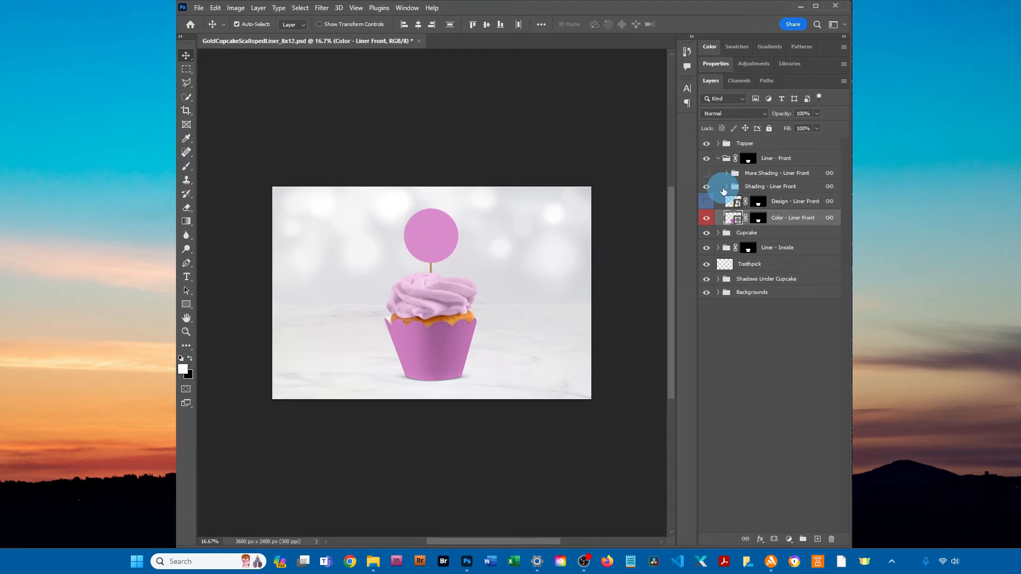
Collapse the Liner - Front group and hide both the Topper group and the Toothpick layer.
{"action": "left_click", "coordinate": [717, 158]}
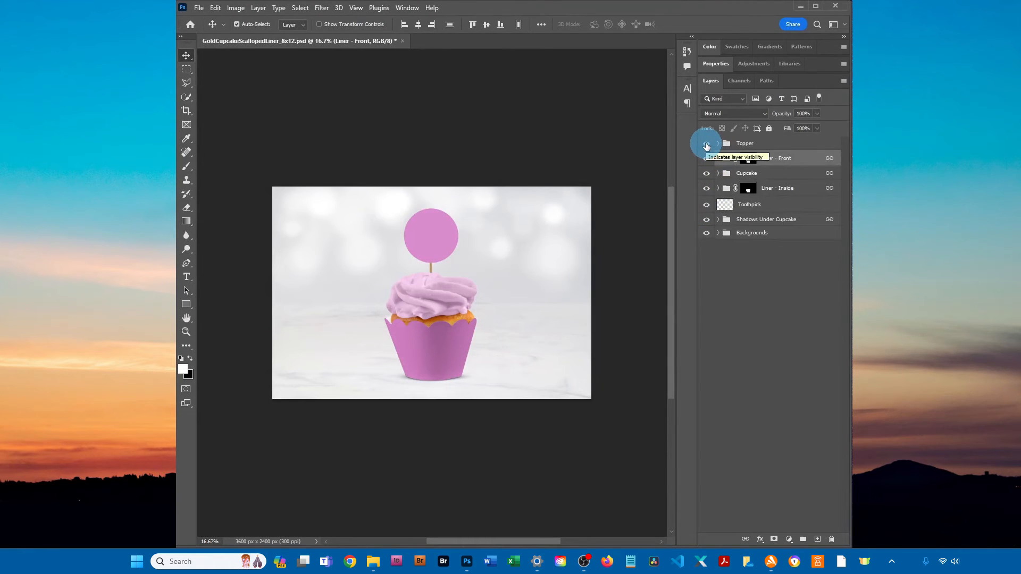
{"action": "left_click", "coordinate": [706, 144]}
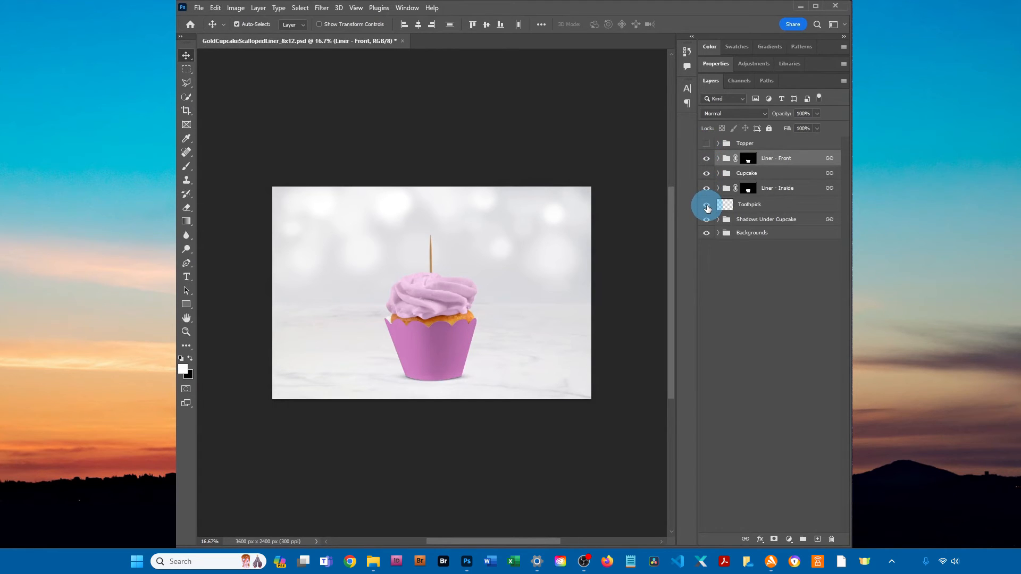
{"action": "left_click", "coordinate": [707, 205]}
Preview the cupcake with the Marble Background with Lights and White Background layers hidden, restore both, and collapse the Backgrounds group.
{"action": "left_click", "coordinate": [719, 234]}
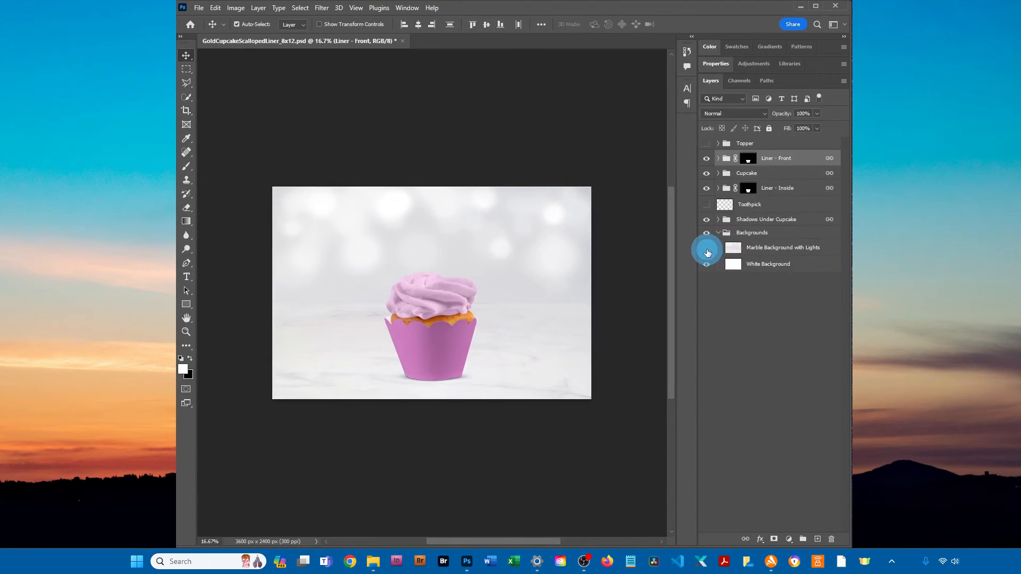
{"action": "left_click", "coordinate": [707, 249]}
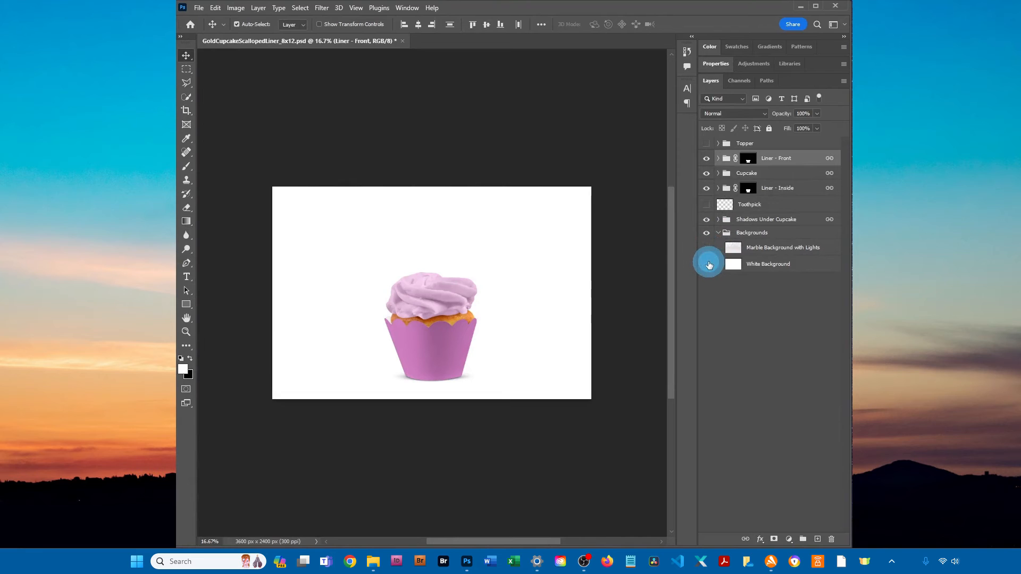
{"action": "left_click", "coordinate": [707, 265]}
{"action": "left_click", "coordinate": [707, 264]}
{"action": "left_click", "coordinate": [707, 248]}
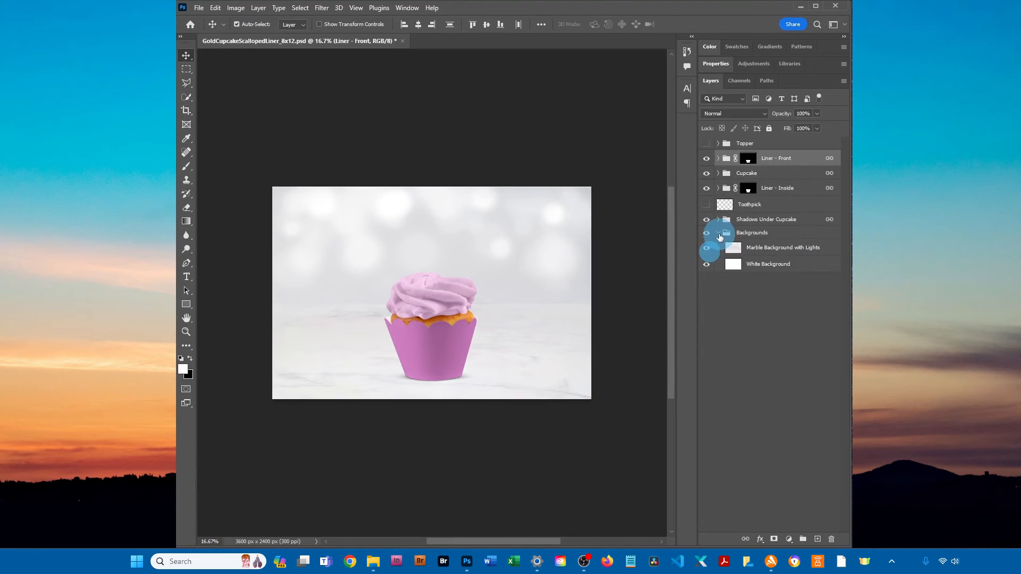
{"action": "left_click", "coordinate": [718, 233]}
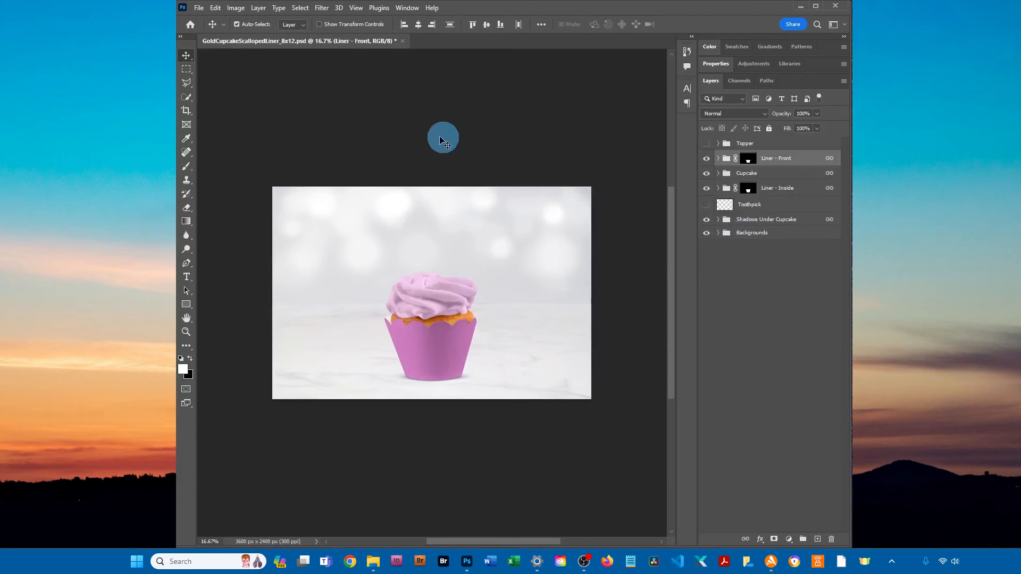
Open the LightsBkgd image from the 1_Art folder as a separate document.
{"action": "left_click", "coordinate": [200, 7]}
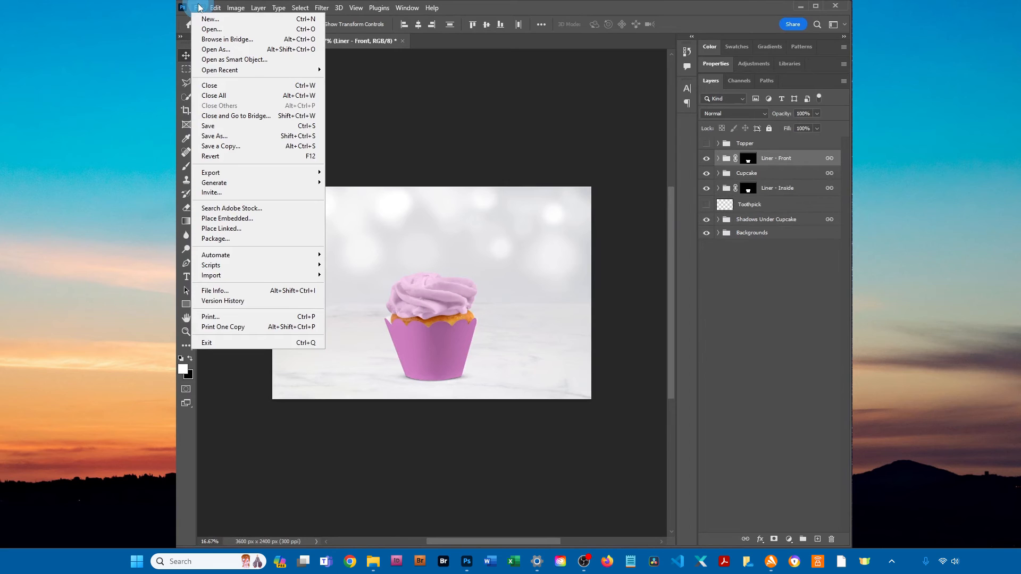
{"action": "left_click", "coordinate": [249, 30]}
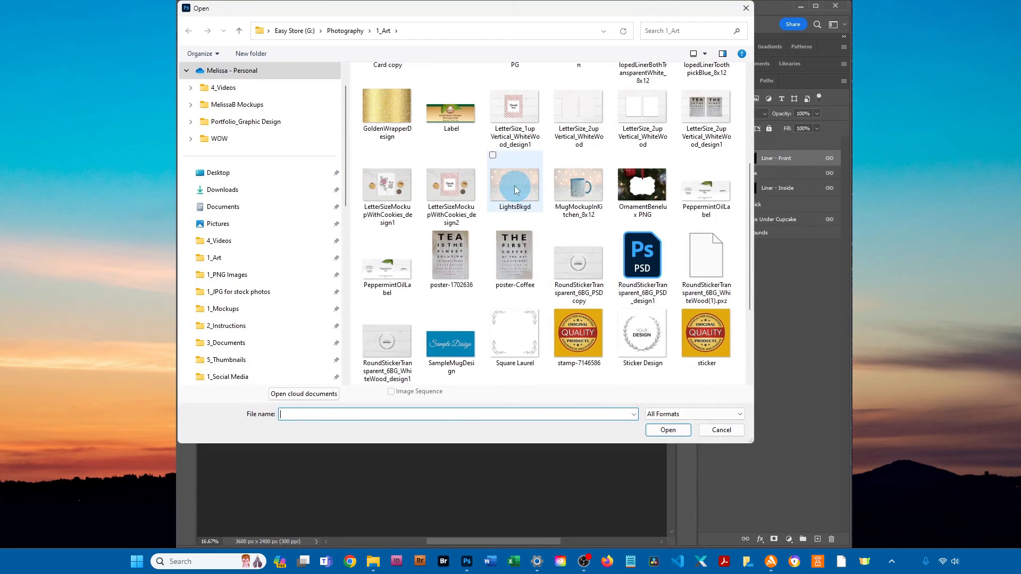
{"action": "left_click", "coordinate": [535, 197]}
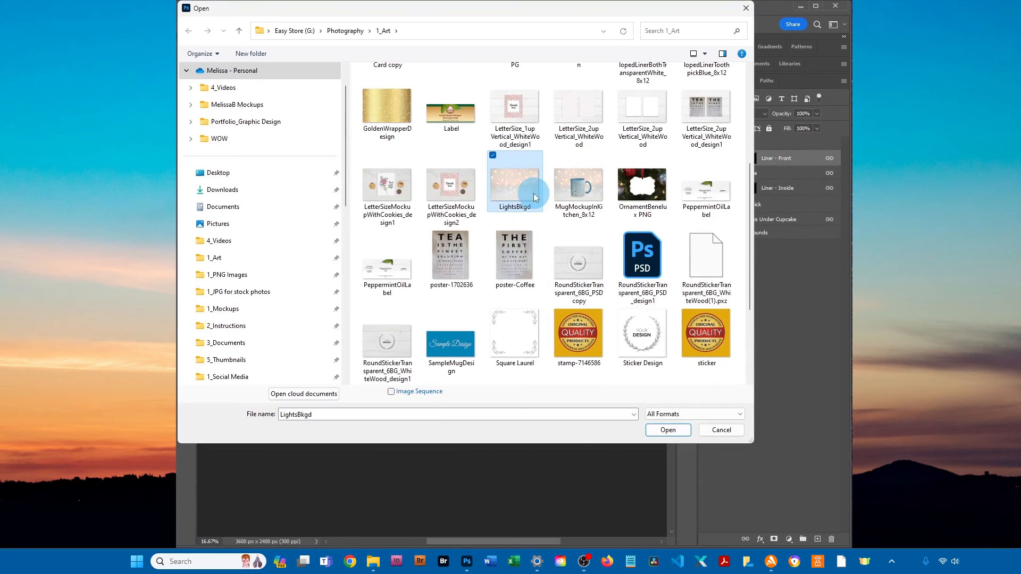
{"action": "left_click", "coordinate": [680, 431]}
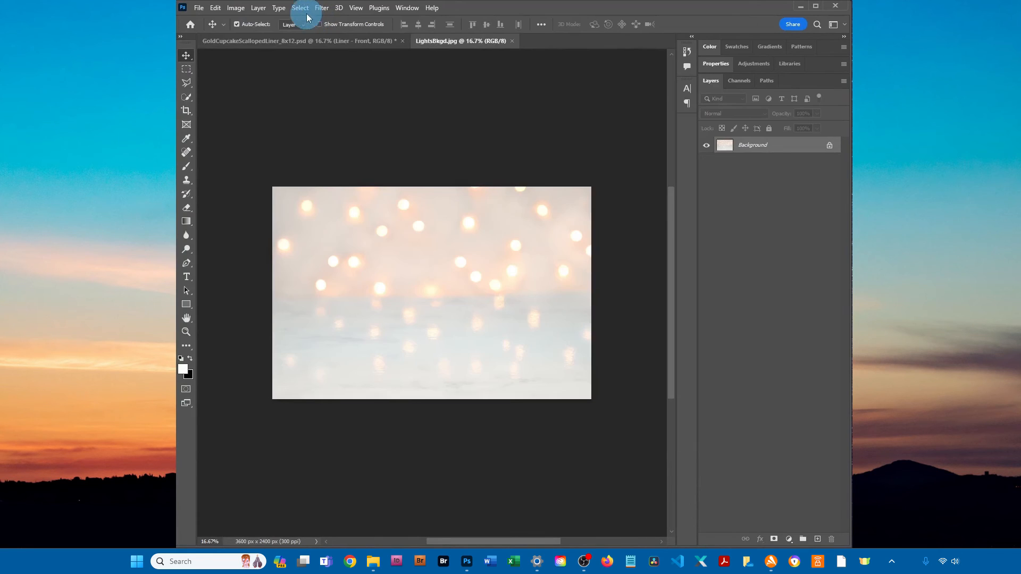
Copy the entire LightsBkgd image and paste it into the GoldCupcakeScallopedLiner_8x12.psd mockup as a new layer.
{"action": "left_click", "coordinate": [301, 8]}
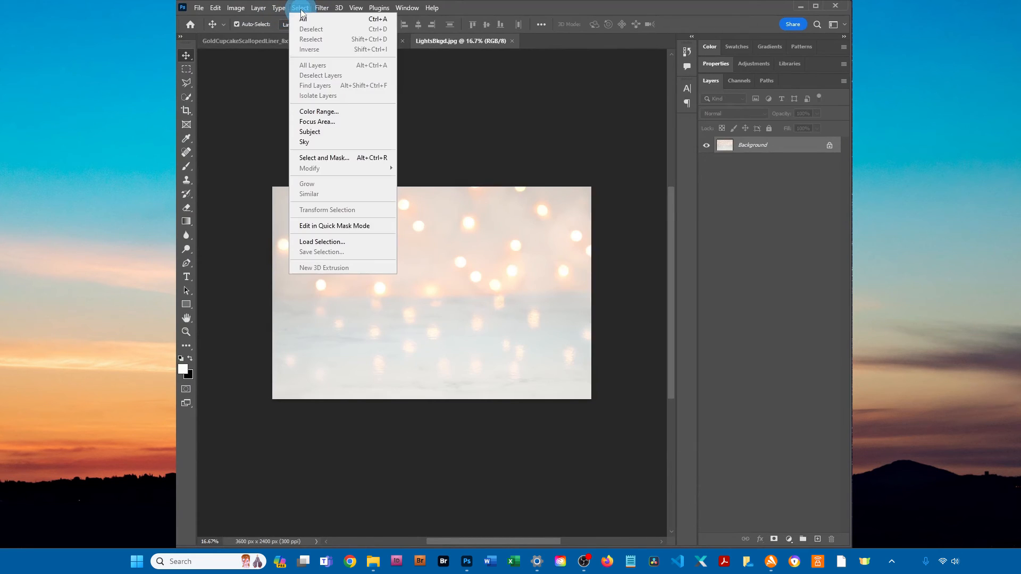
{"action": "left_click", "coordinate": [331, 25]}
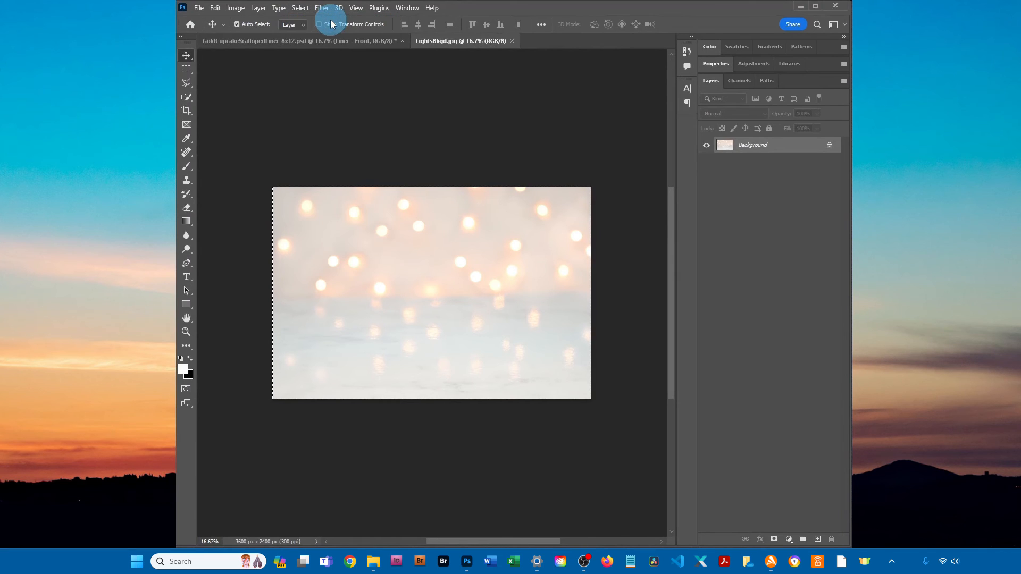
{"action": "left_click", "coordinate": [222, 9]}
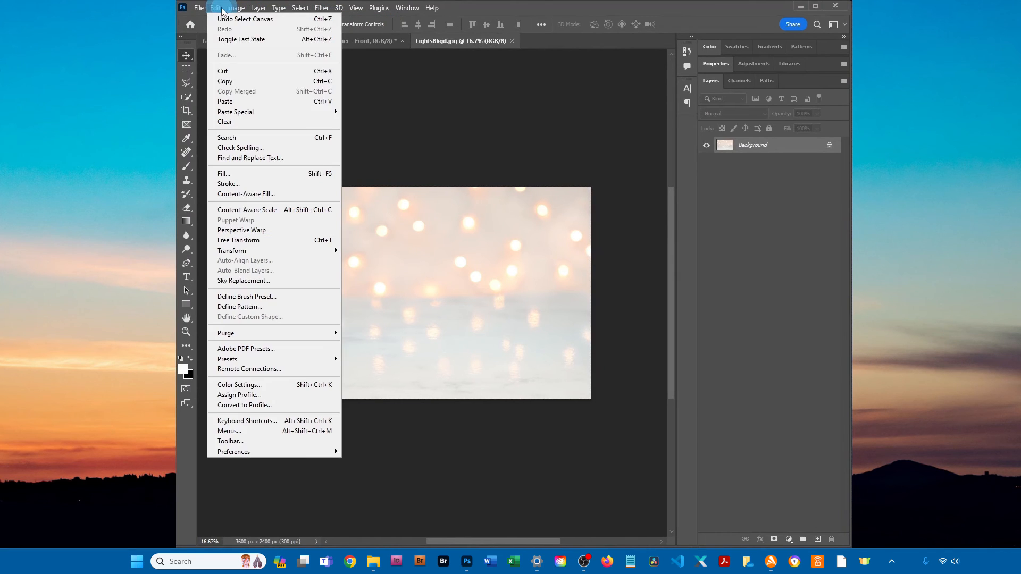
{"action": "left_click", "coordinate": [235, 81]}
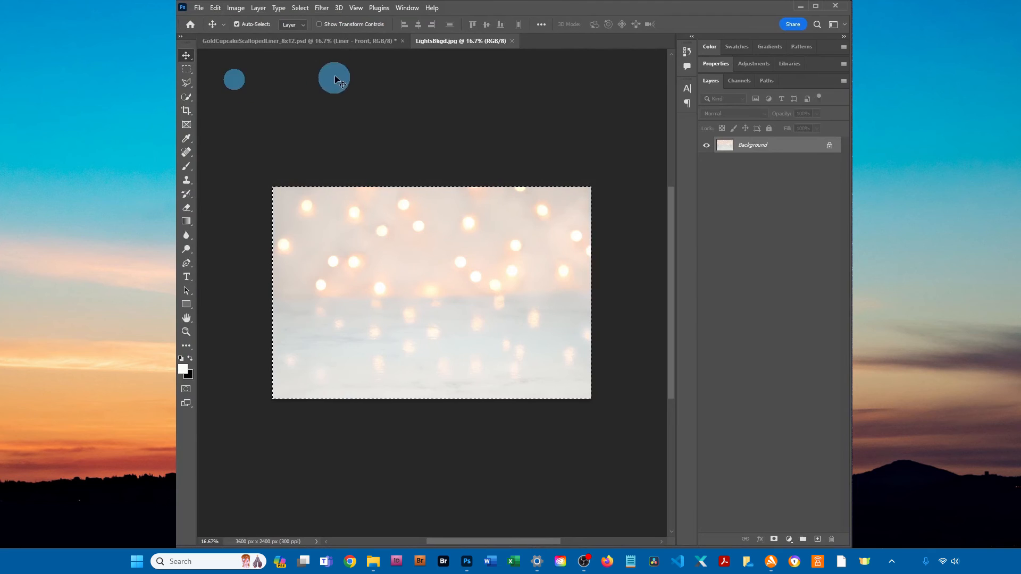
{"action": "left_click", "coordinate": [325, 43]}
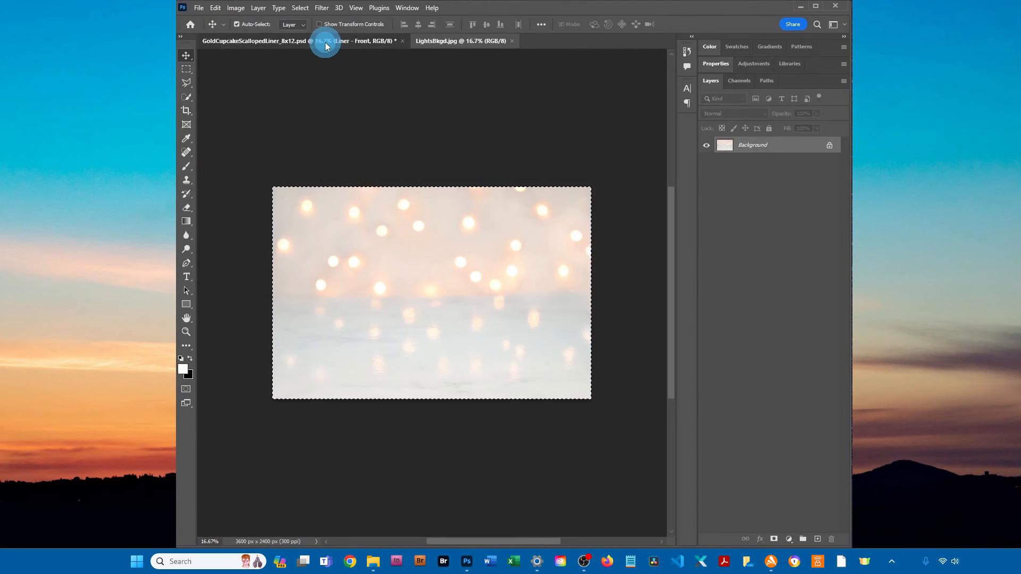
{"action": "left_click", "coordinate": [215, 8]}
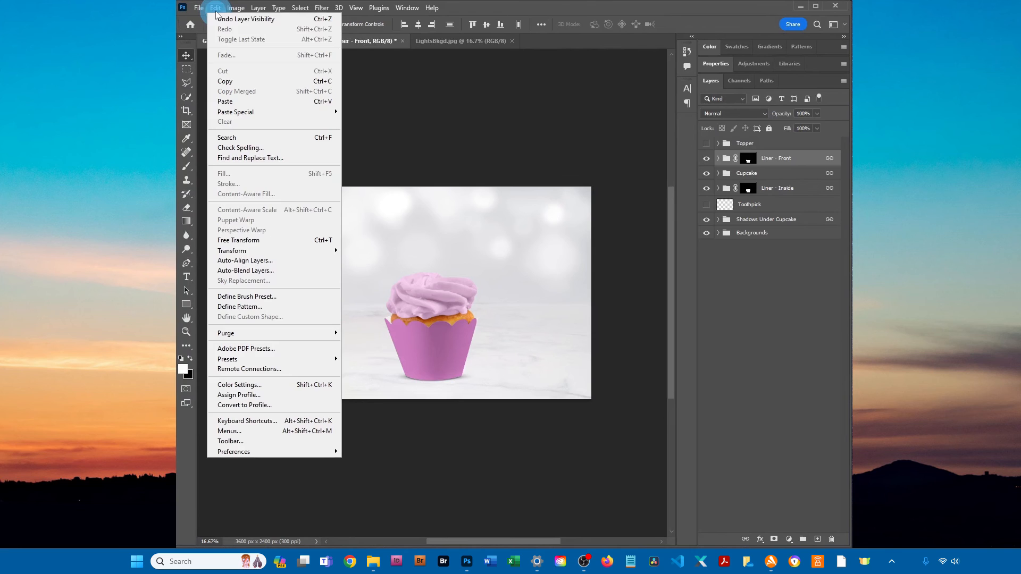
{"action": "left_click", "coordinate": [266, 103]}
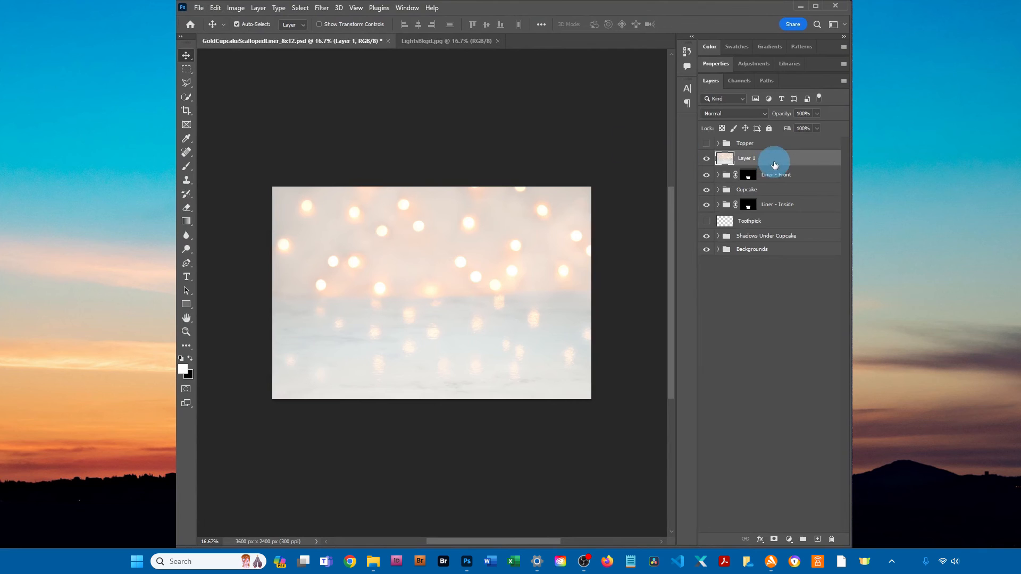
Move the pasted lights layer below the Backgrounds group and hide the Backgrounds group.
{"action": "left_click_drag", "start_coordinate": [775, 165], "coordinate": [755, 262]}
{"action": "left_click", "coordinate": [706, 232]}
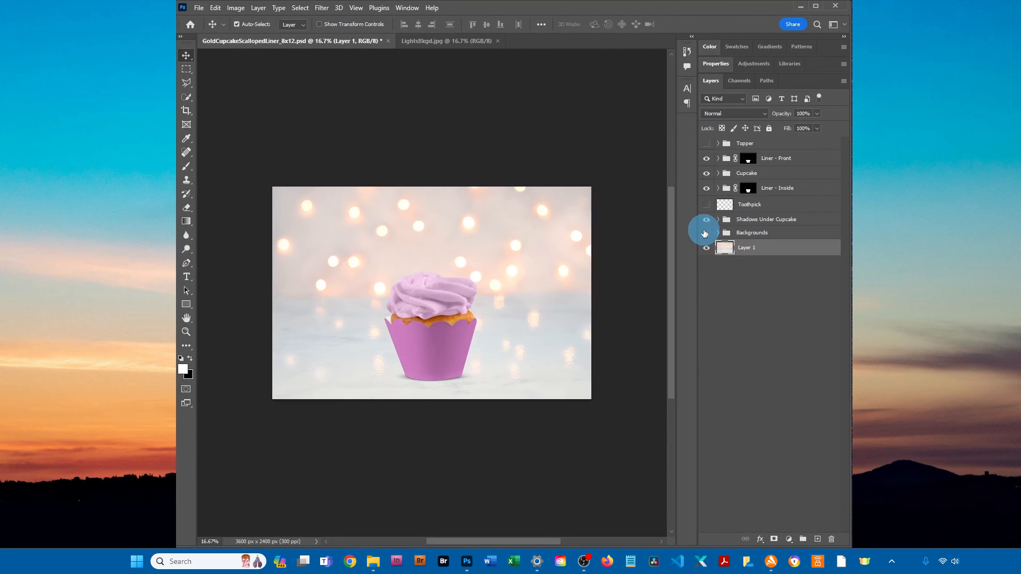